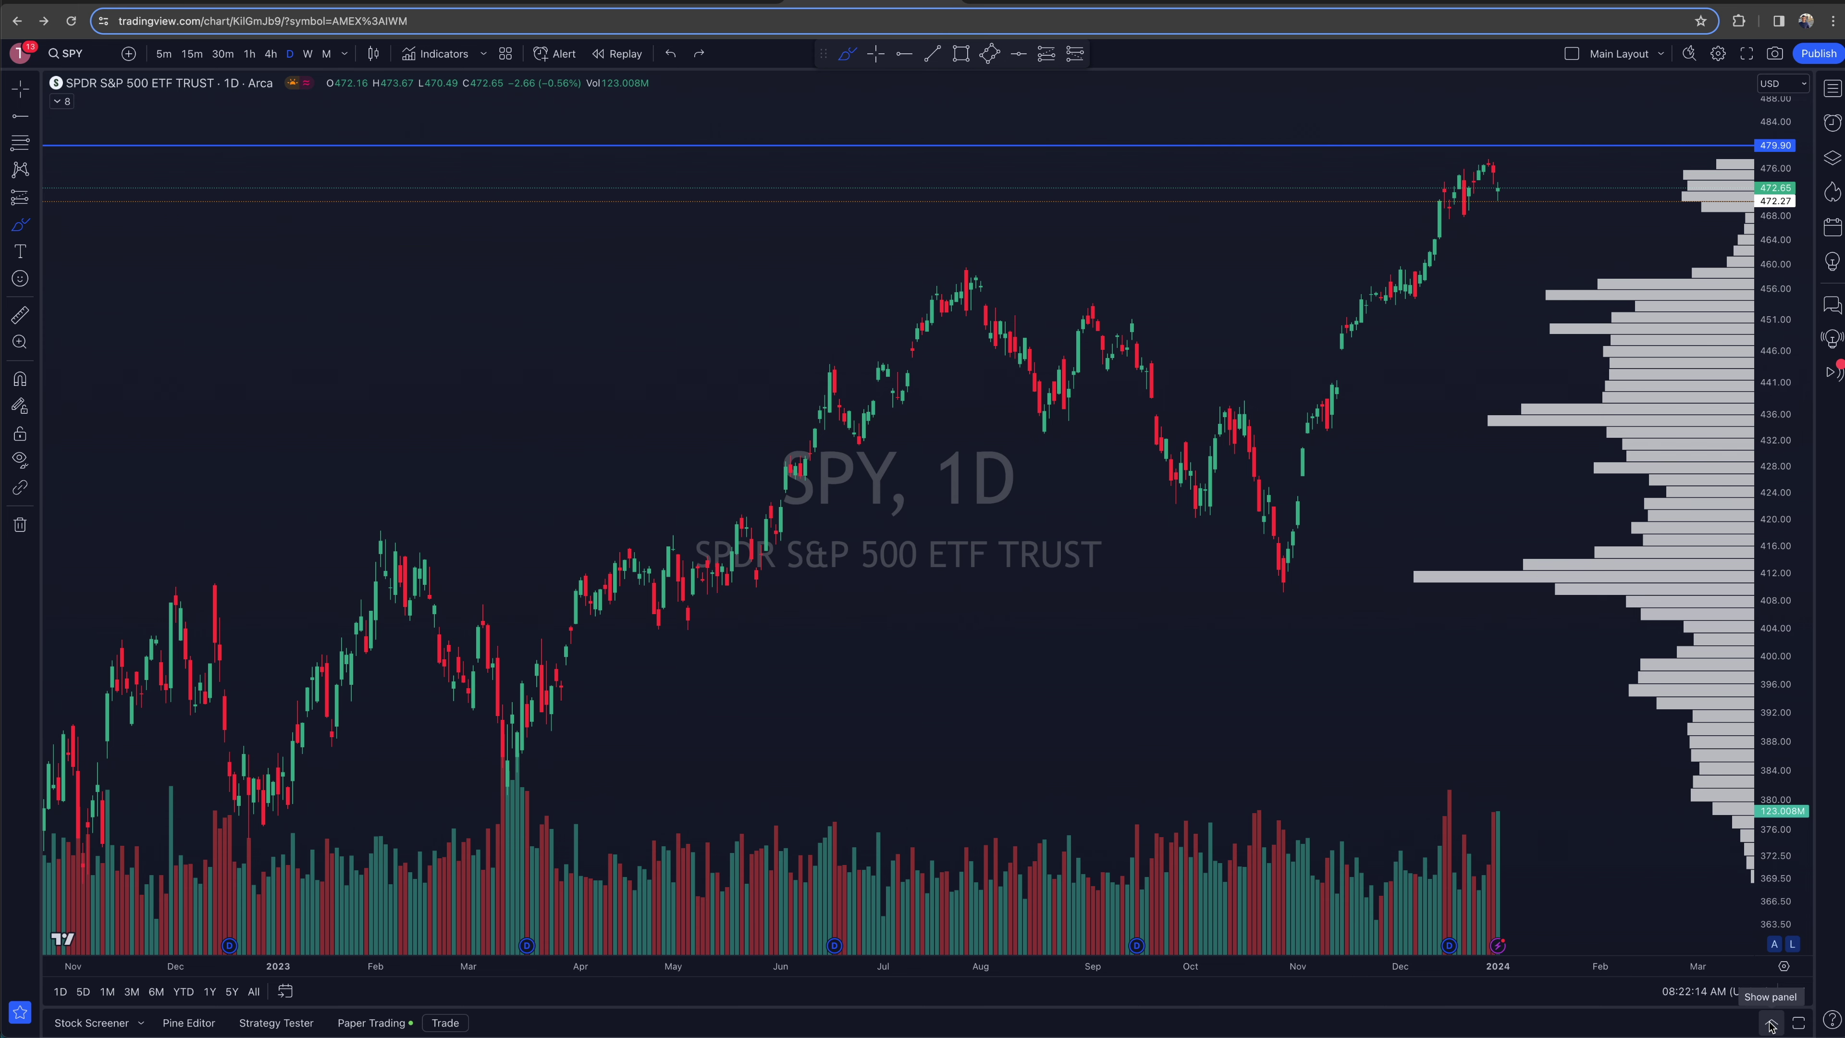
Log out of the Paper Trading account
left_click(1771, 1025)
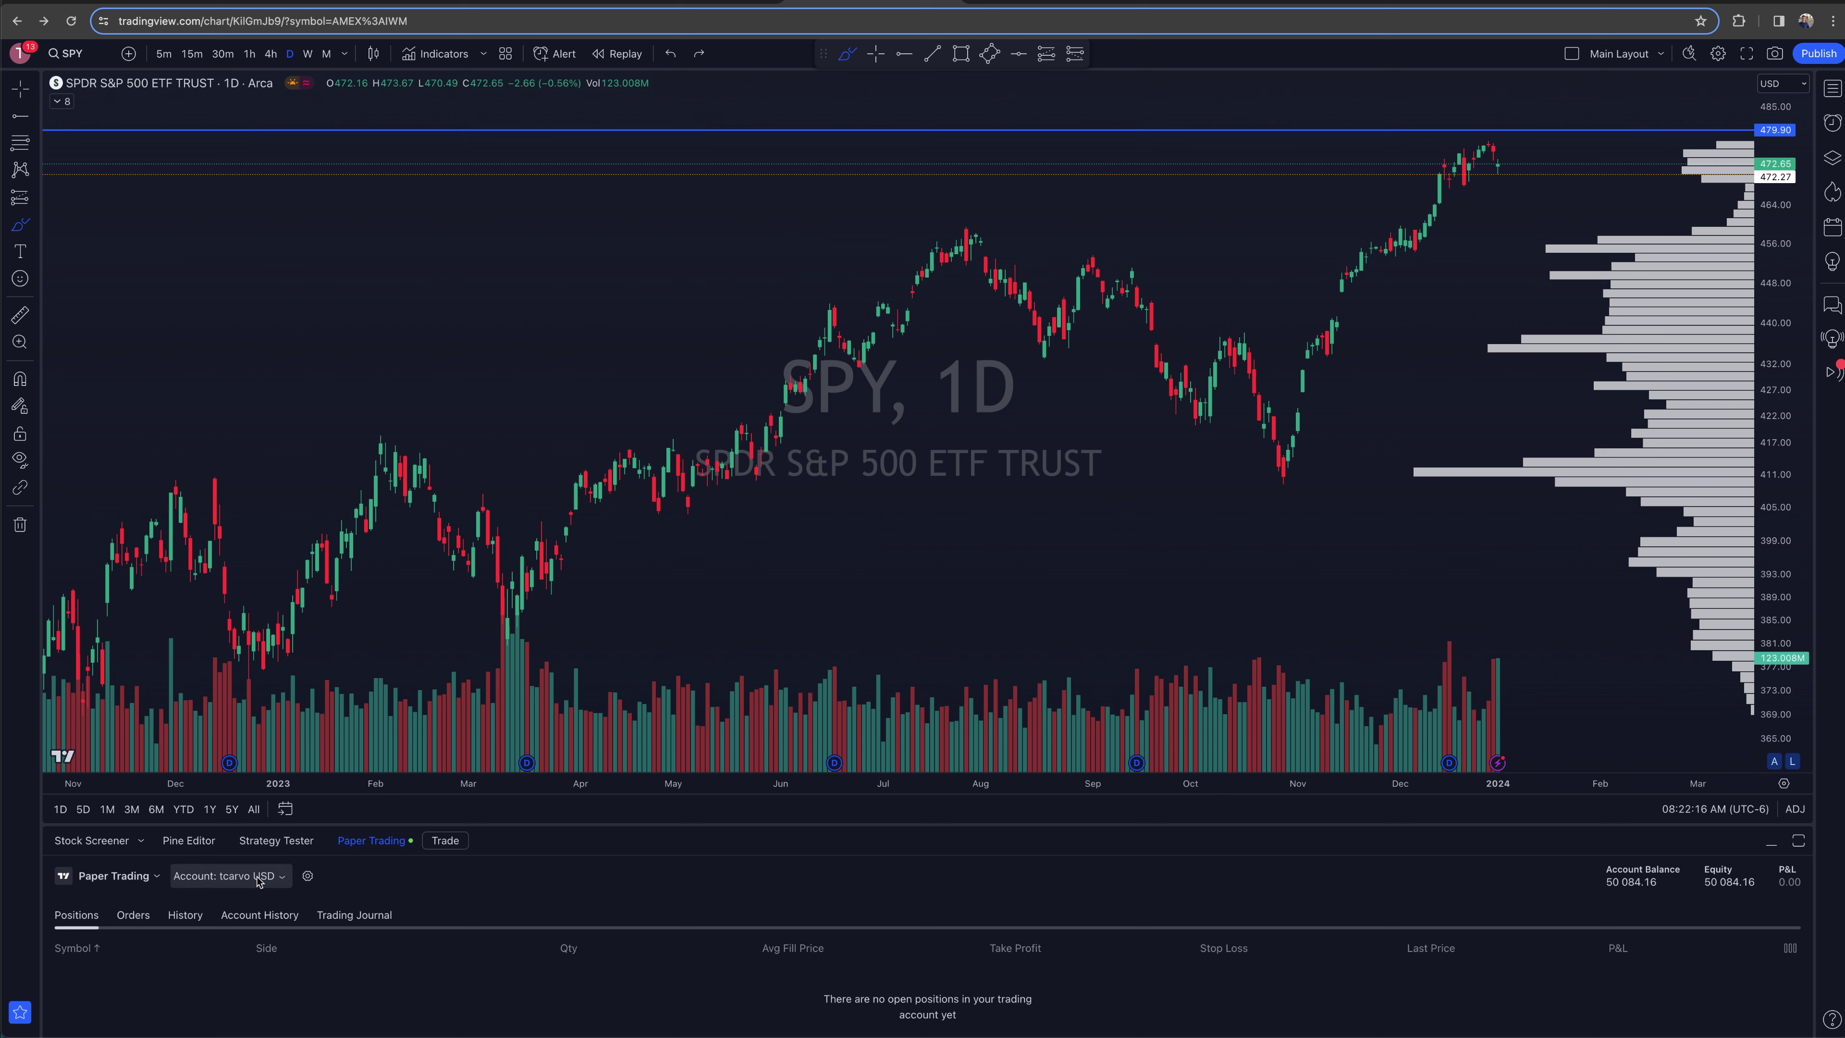
left_click(157, 881)
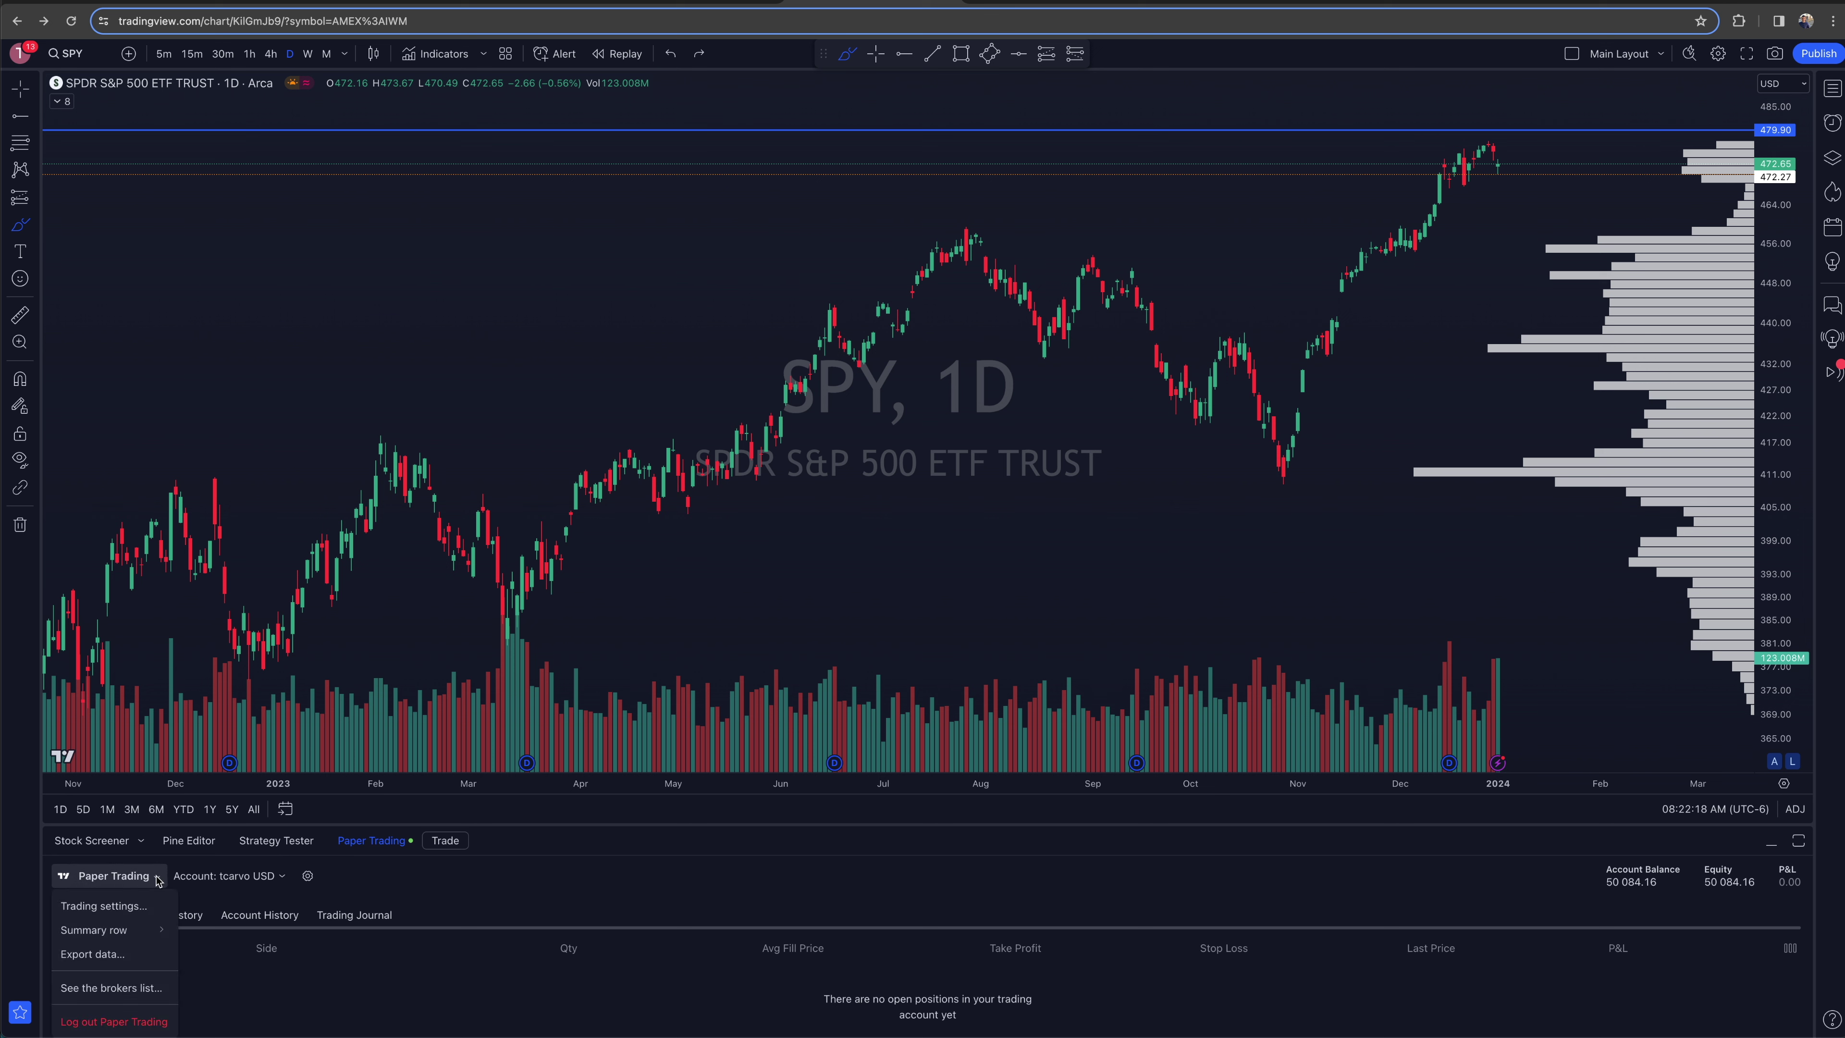
left_click(102, 1015)
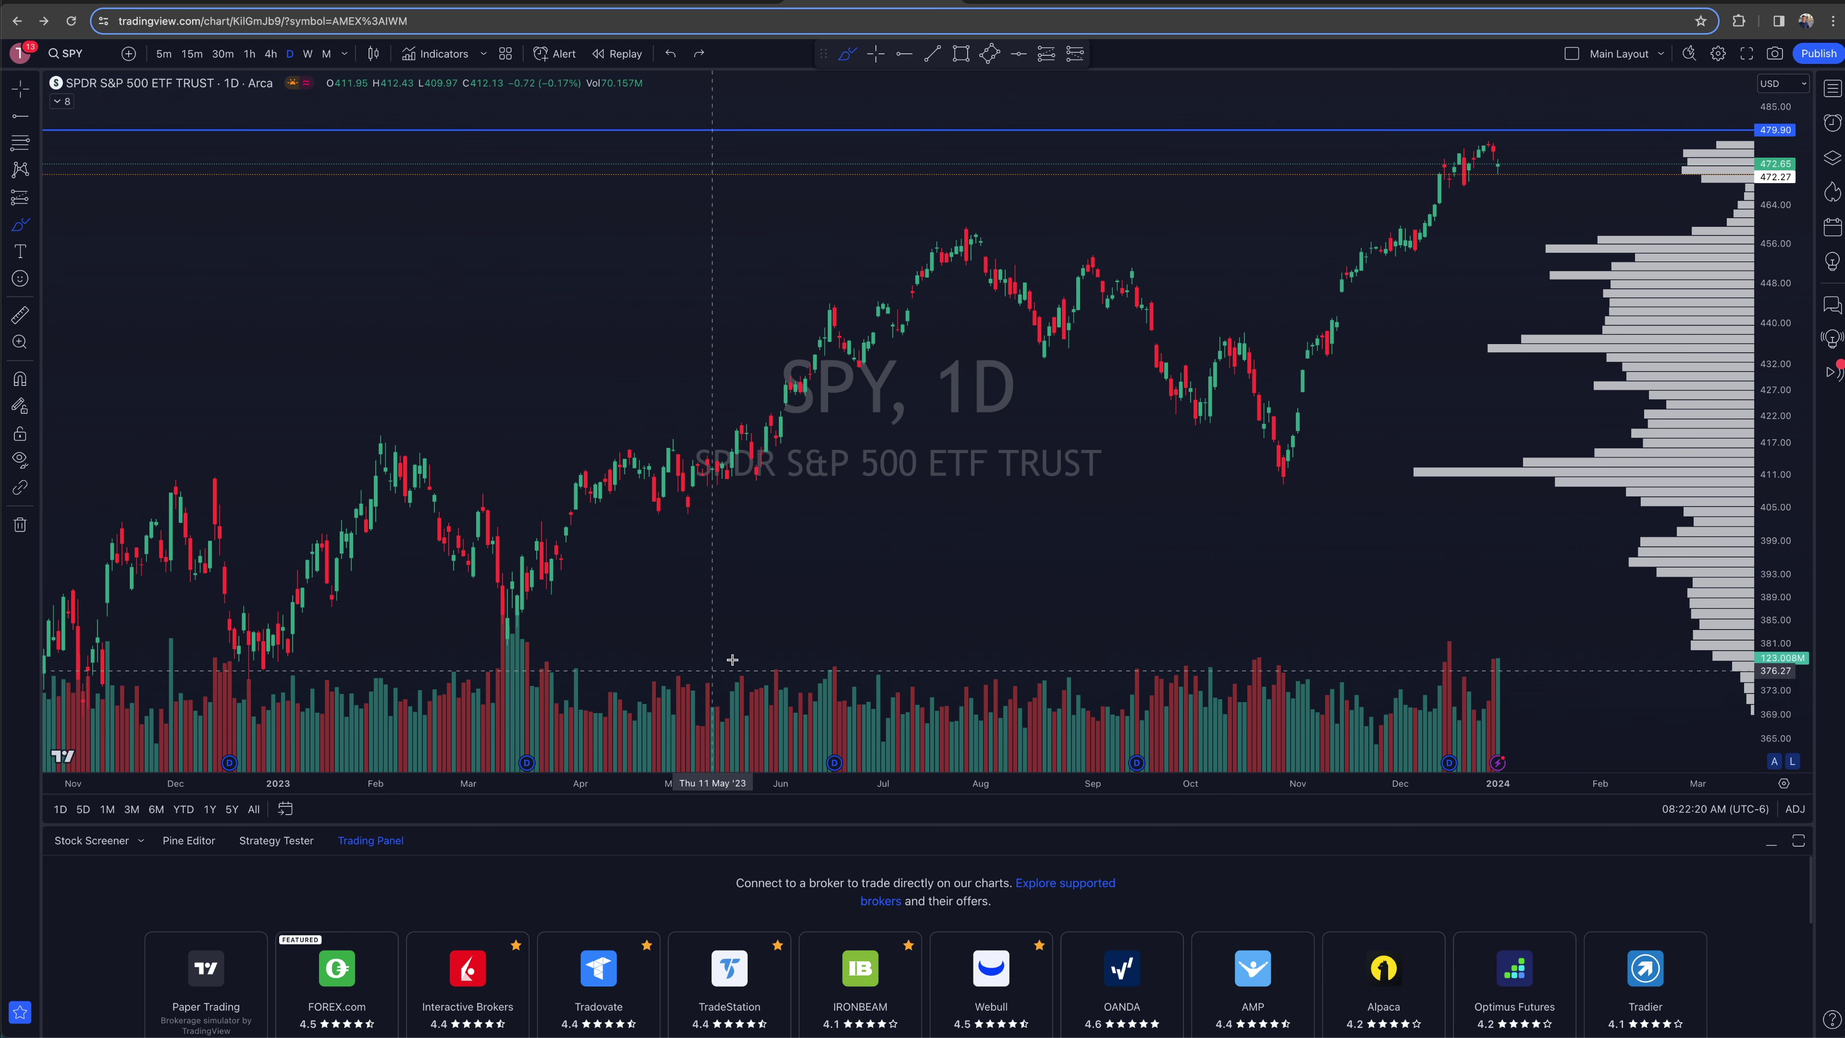
Pick Webull from the full list of supported brokers and confirm connecting it
left_click(1801, 843)
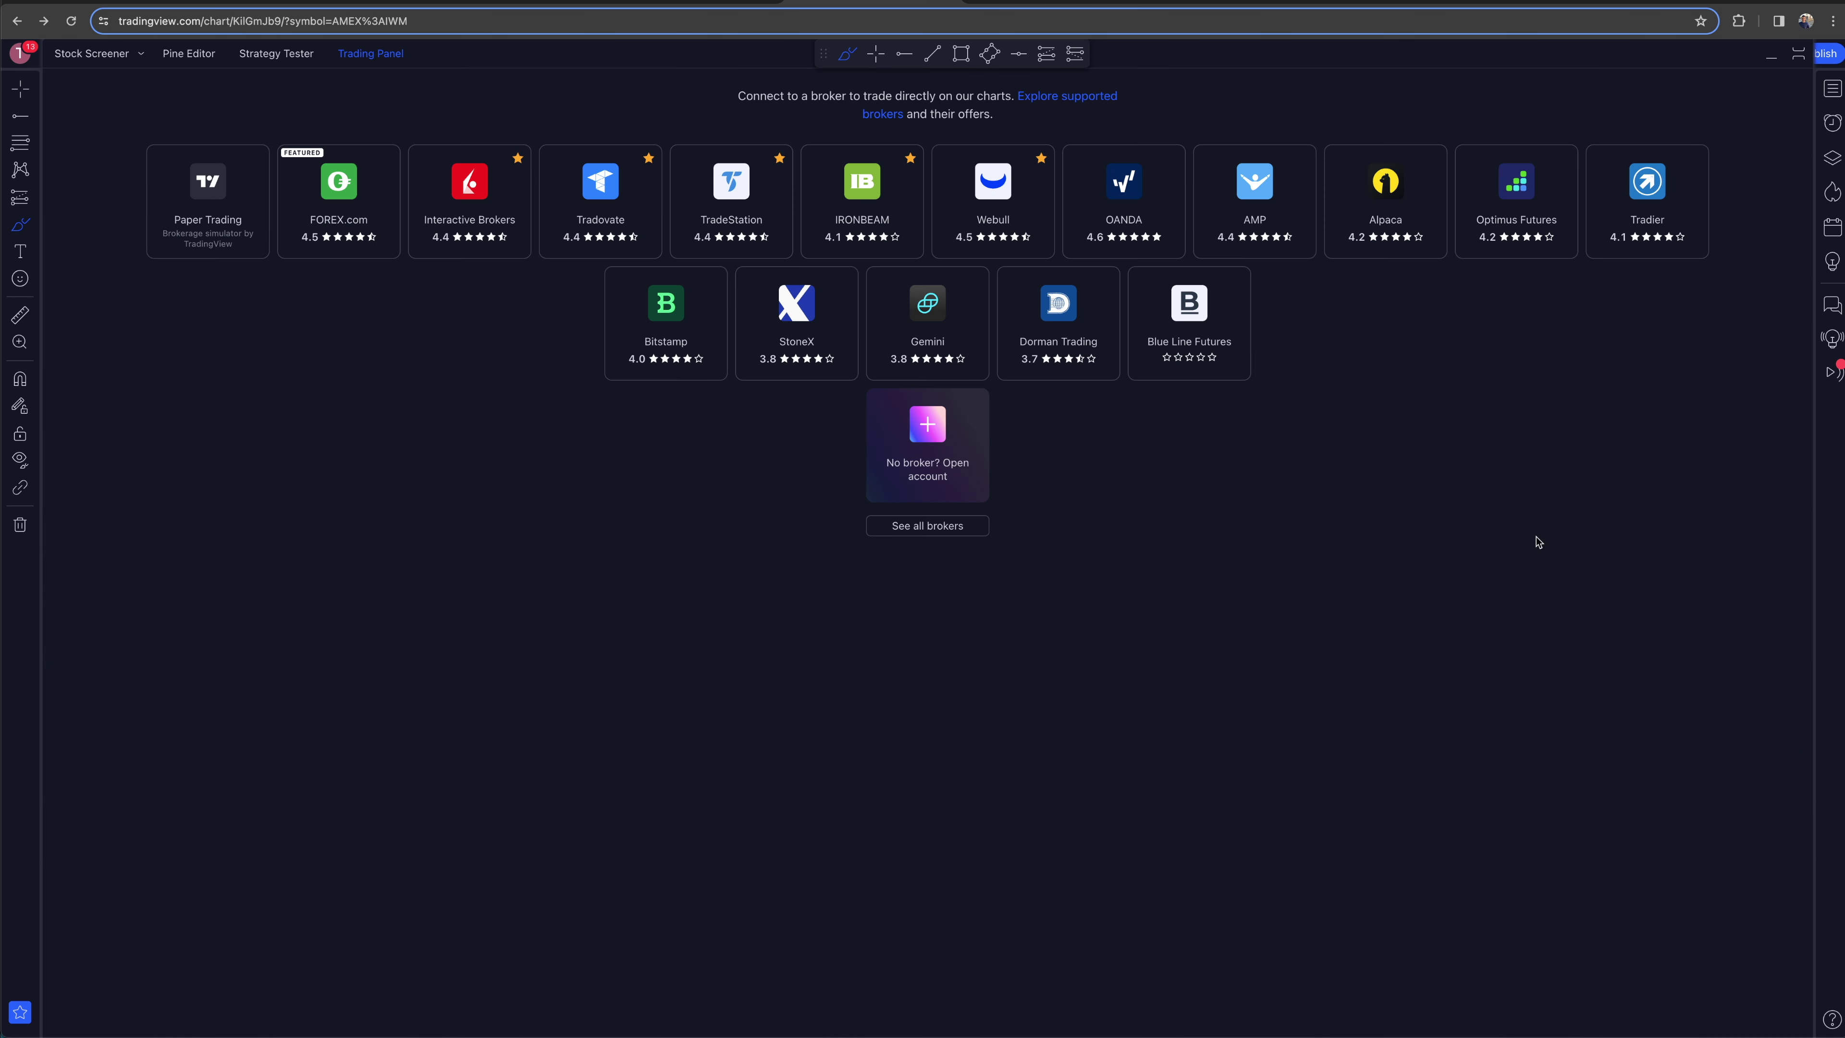
left_click(925, 532)
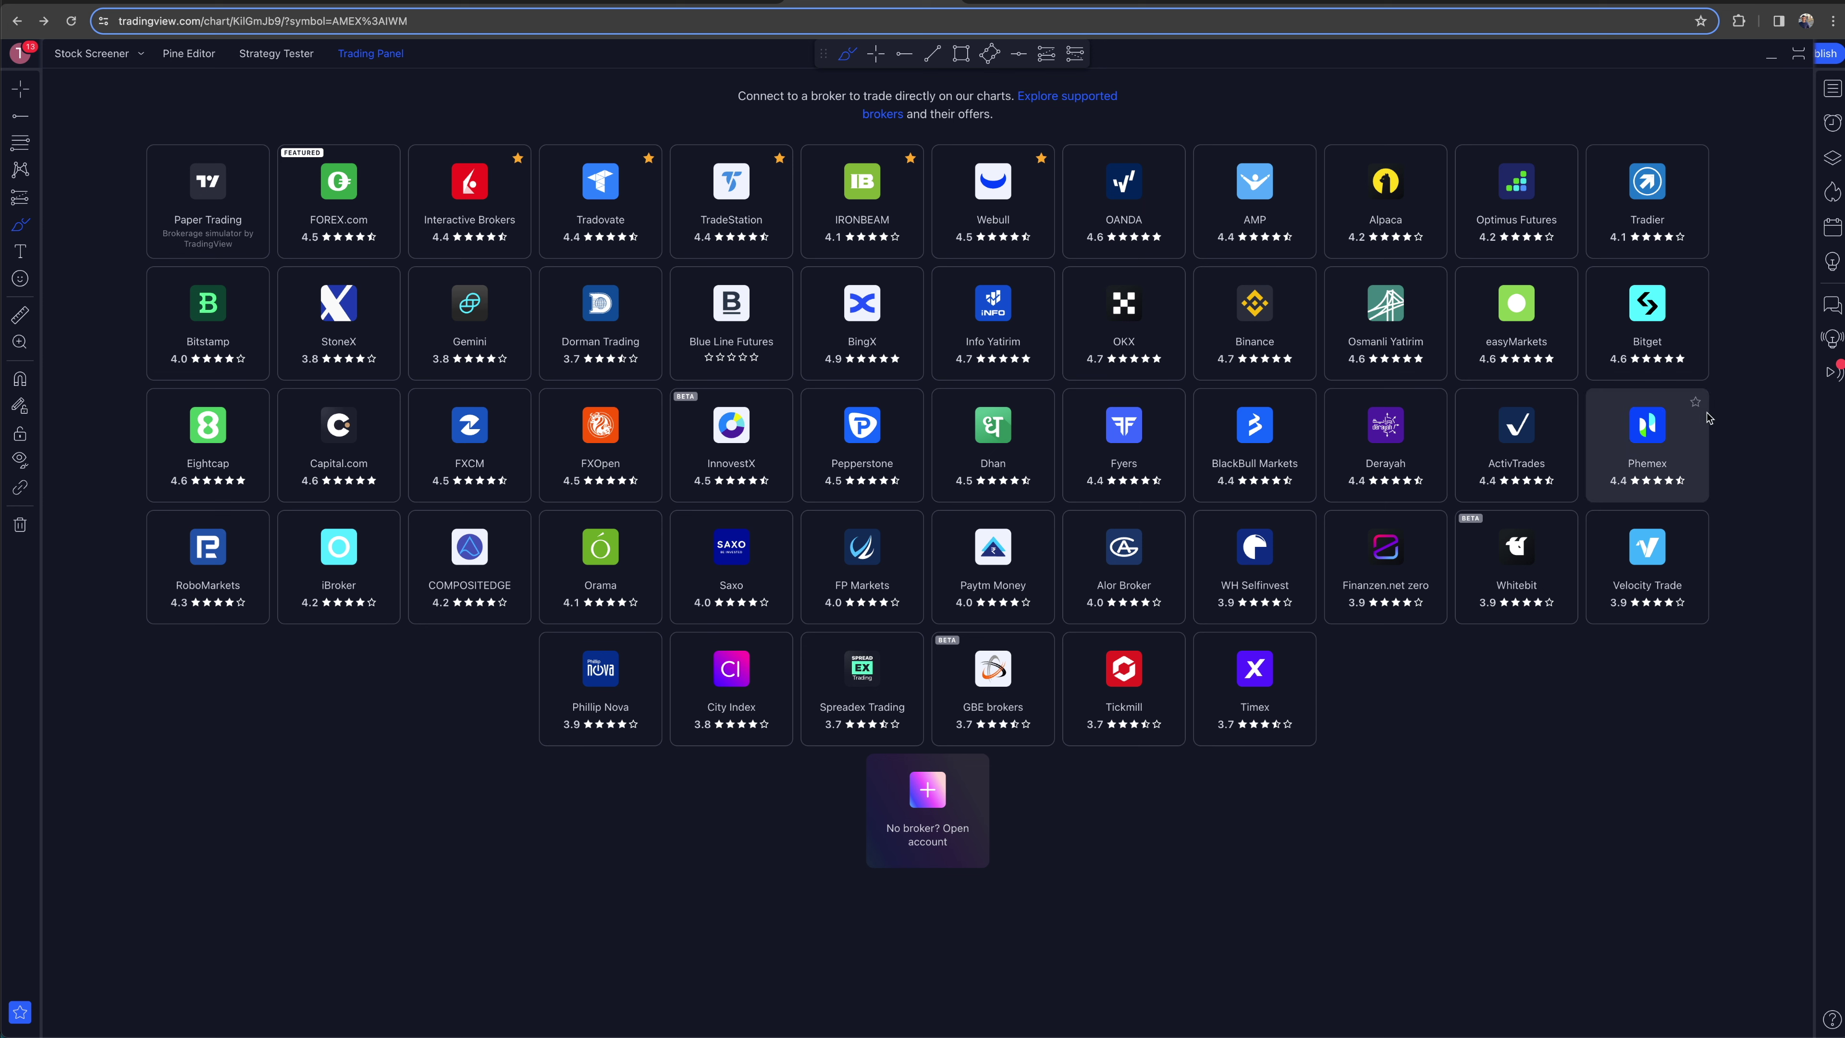
left_click(995, 194)
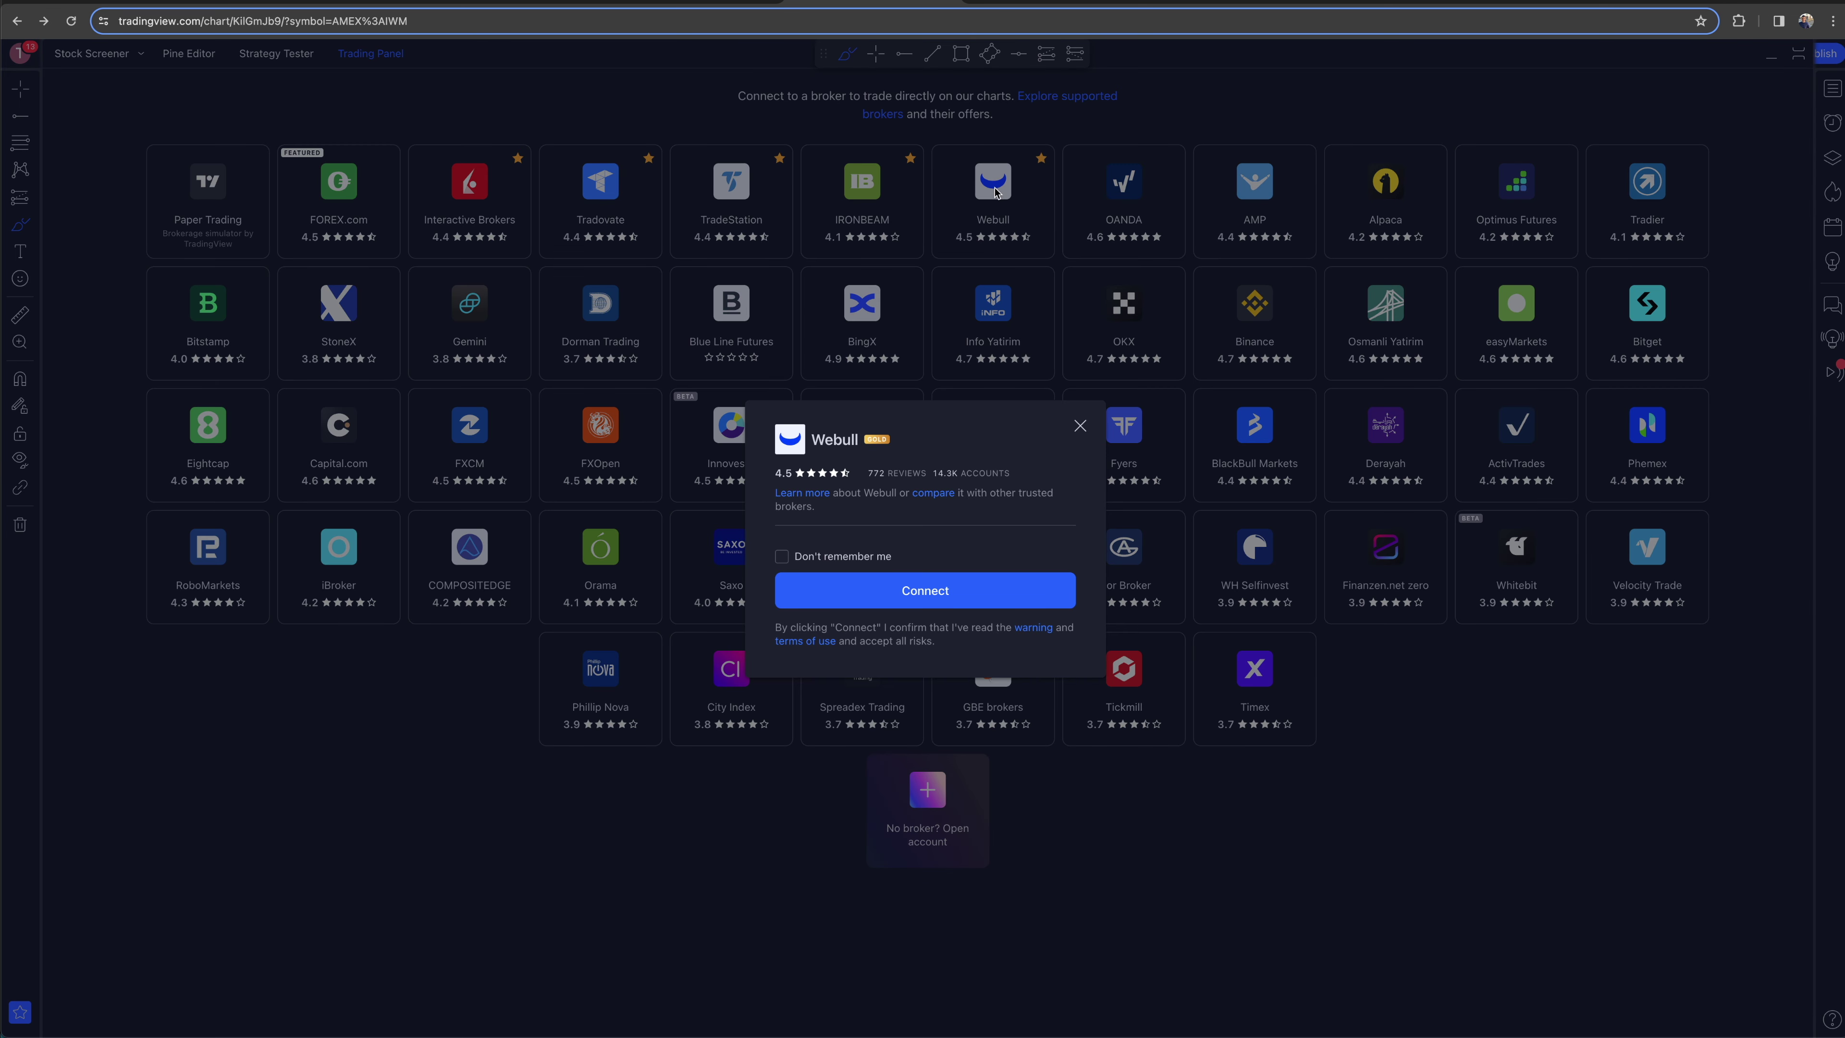
left_click(888, 591)
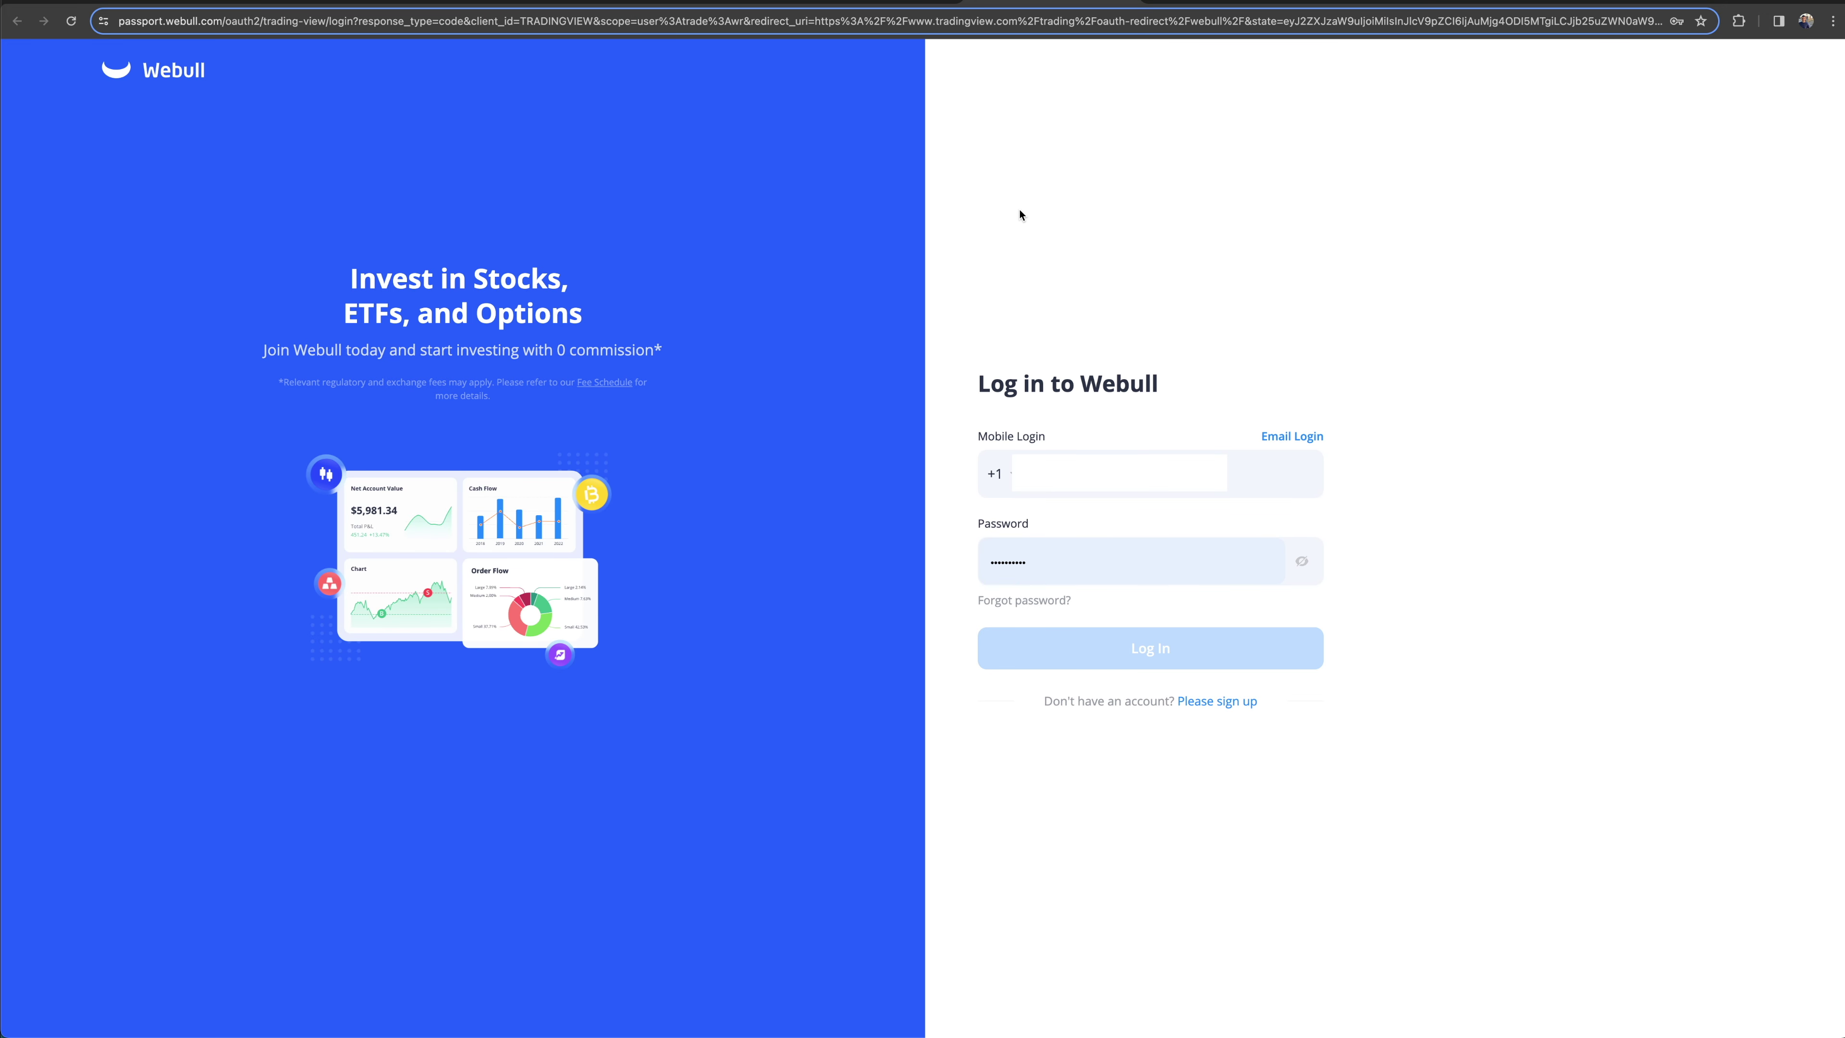
Log in to Webull and submit the six-digit trading password
left_click(1157, 659)
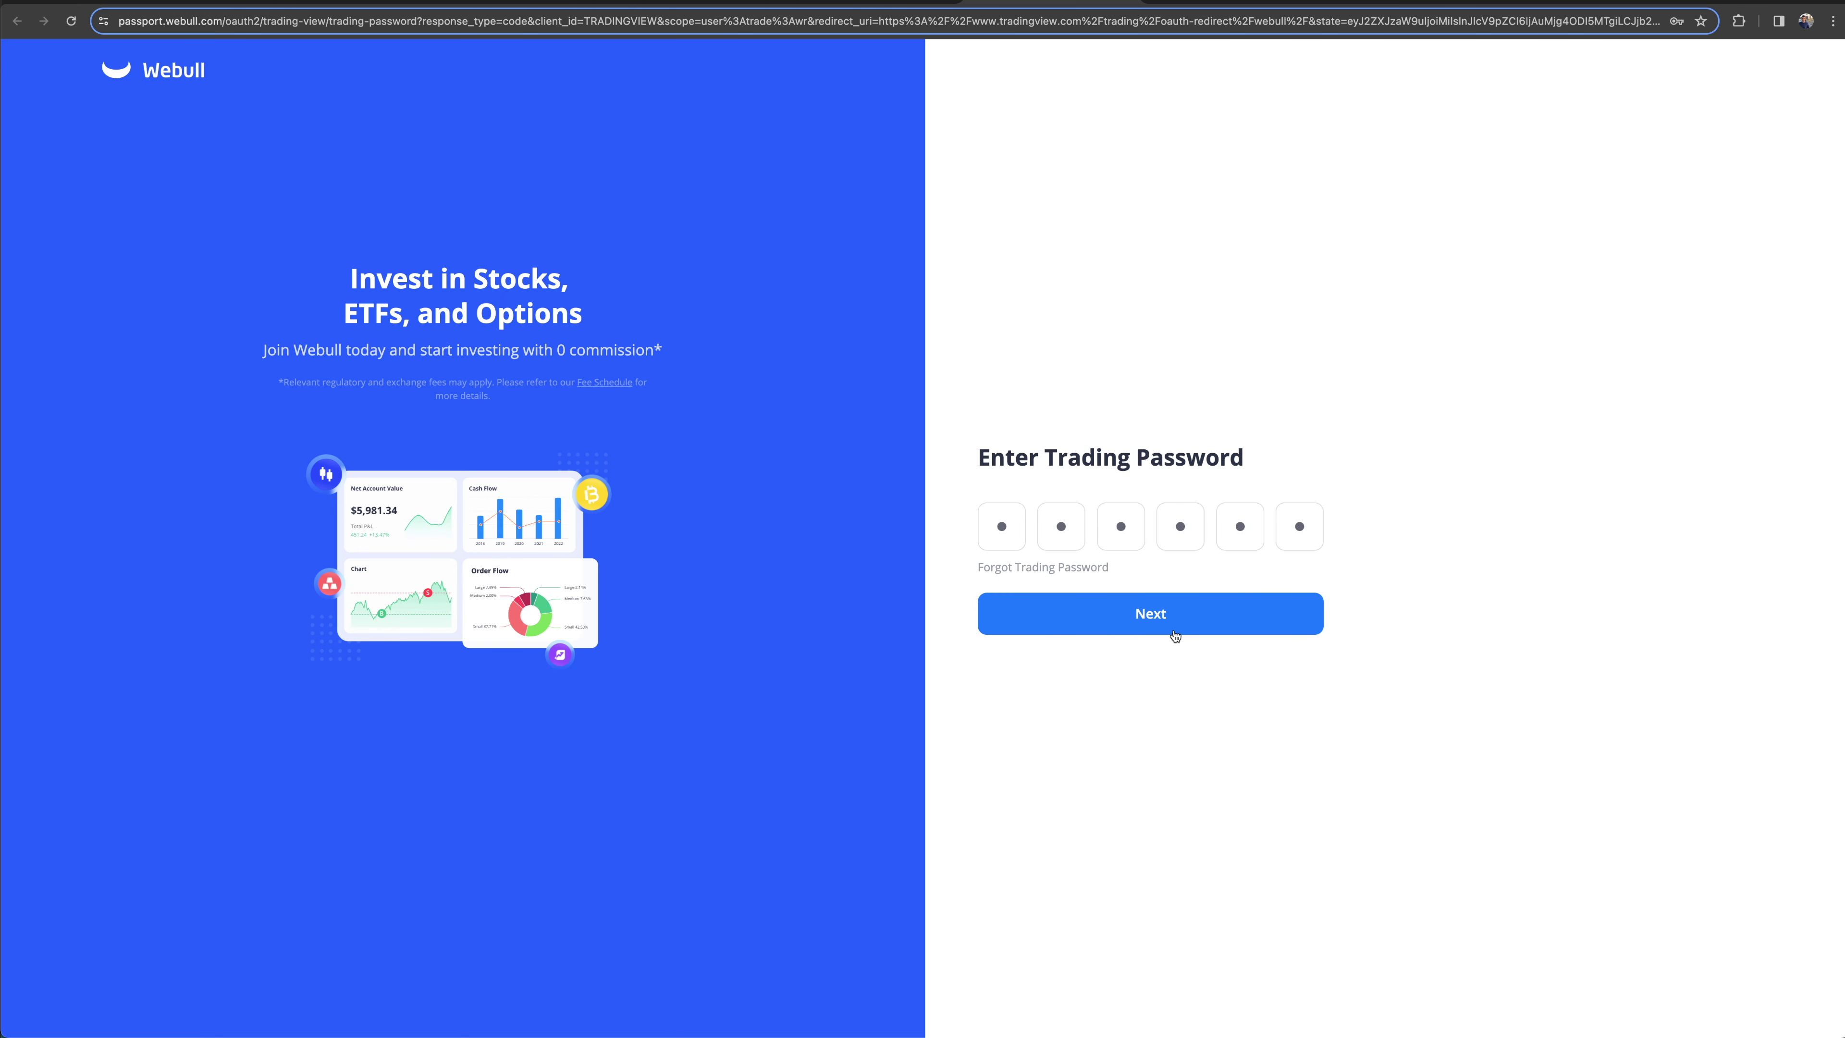
left_click(1174, 632)
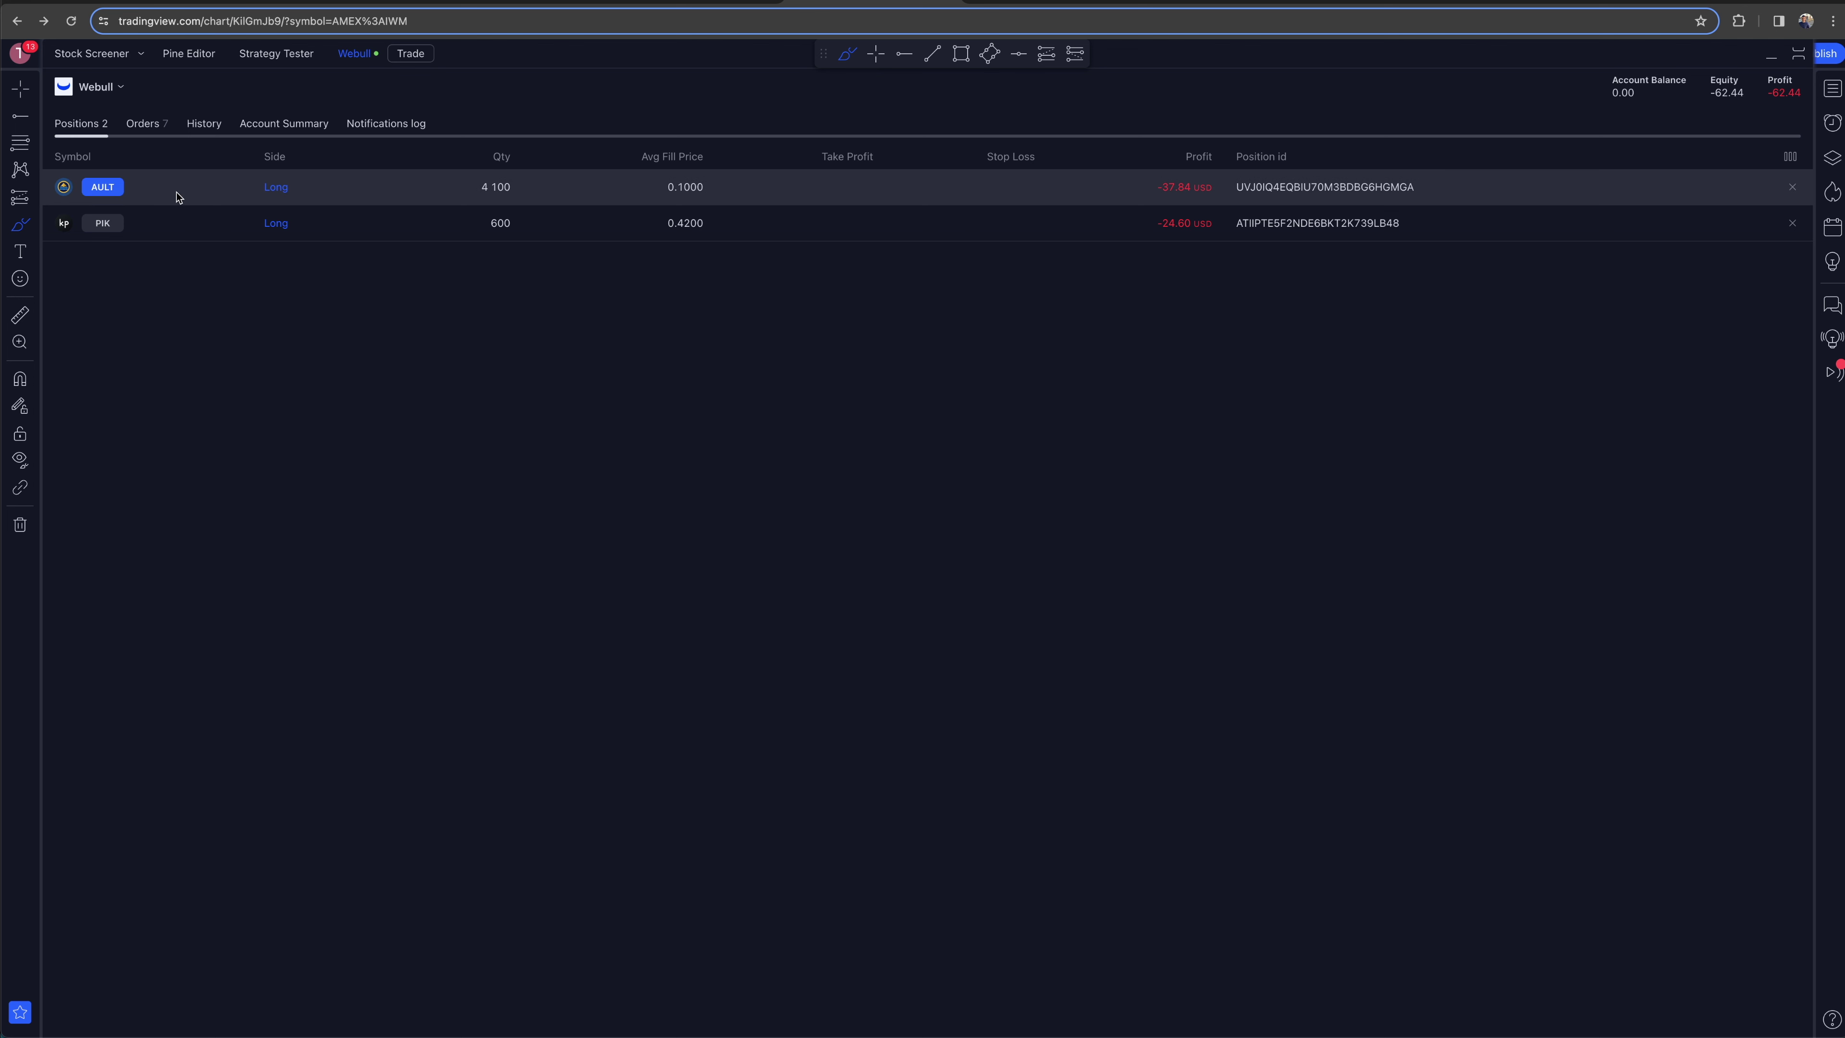
Review the Webull Orders and History tabs, then dock the Positions list below the SPY chart
left_click(145, 123)
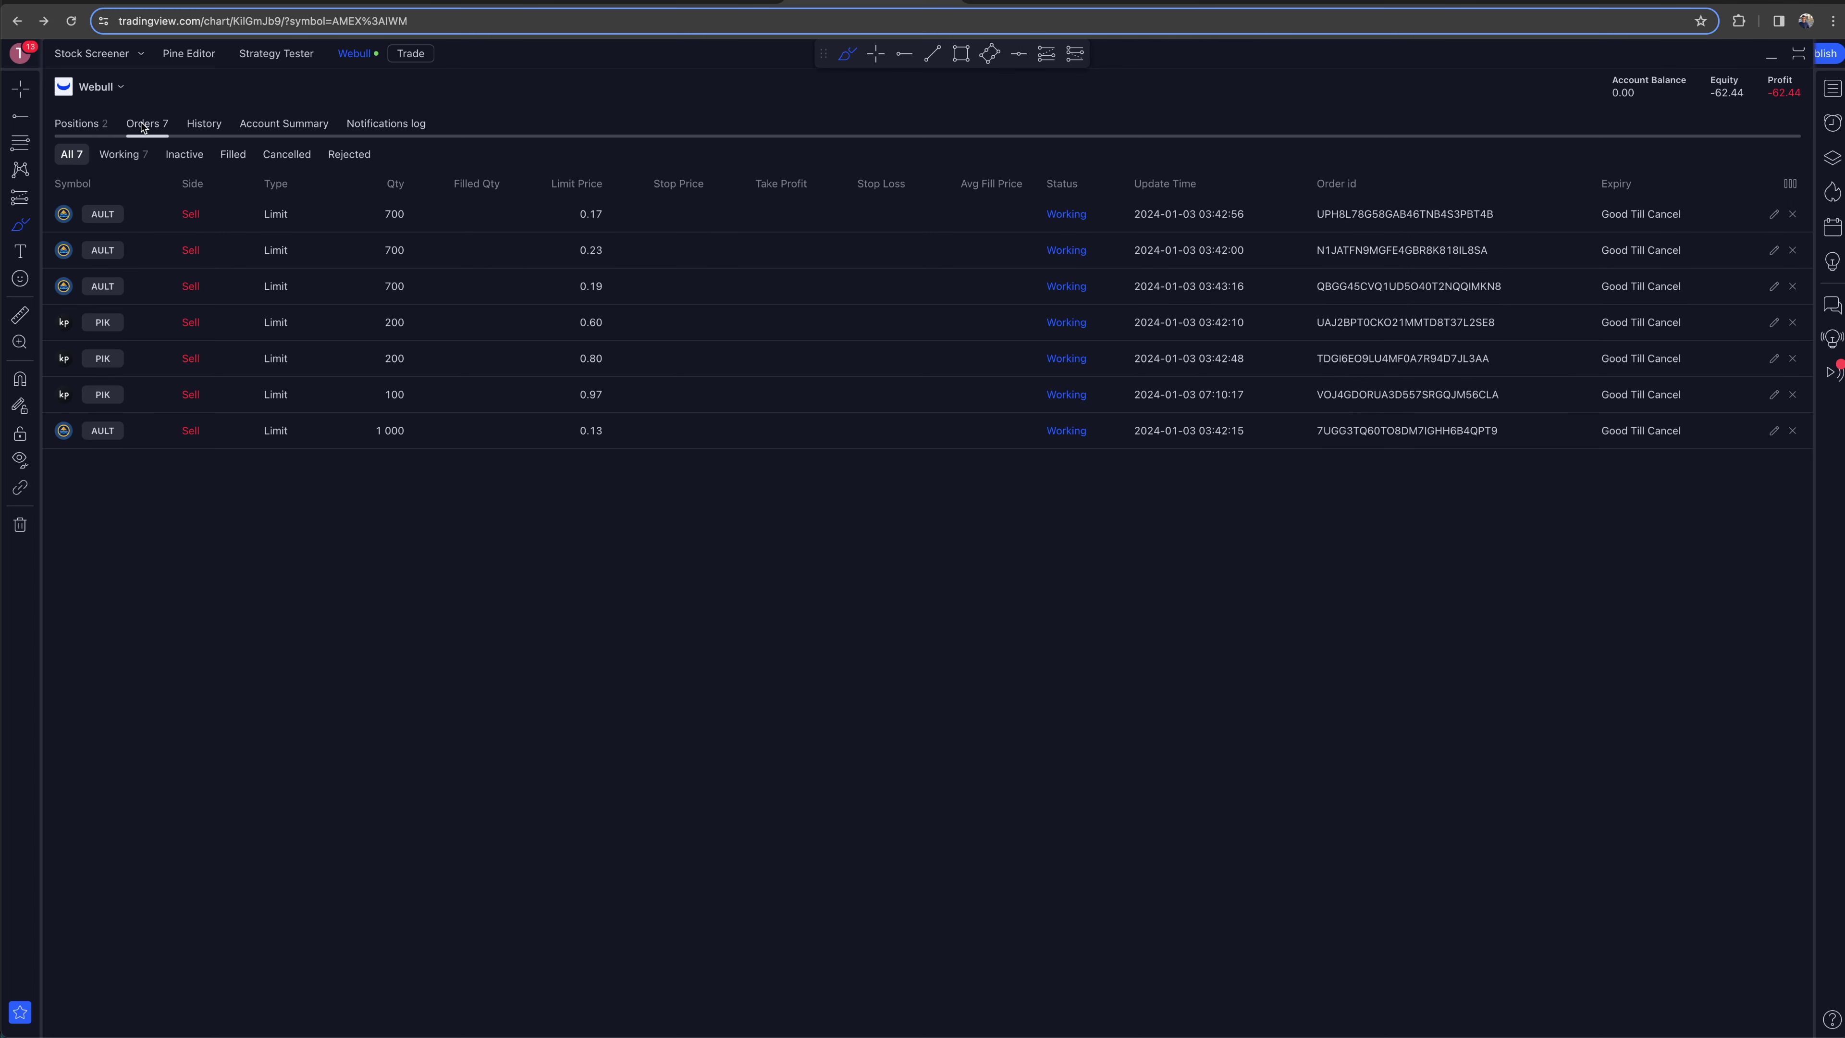
left_click(215, 122)
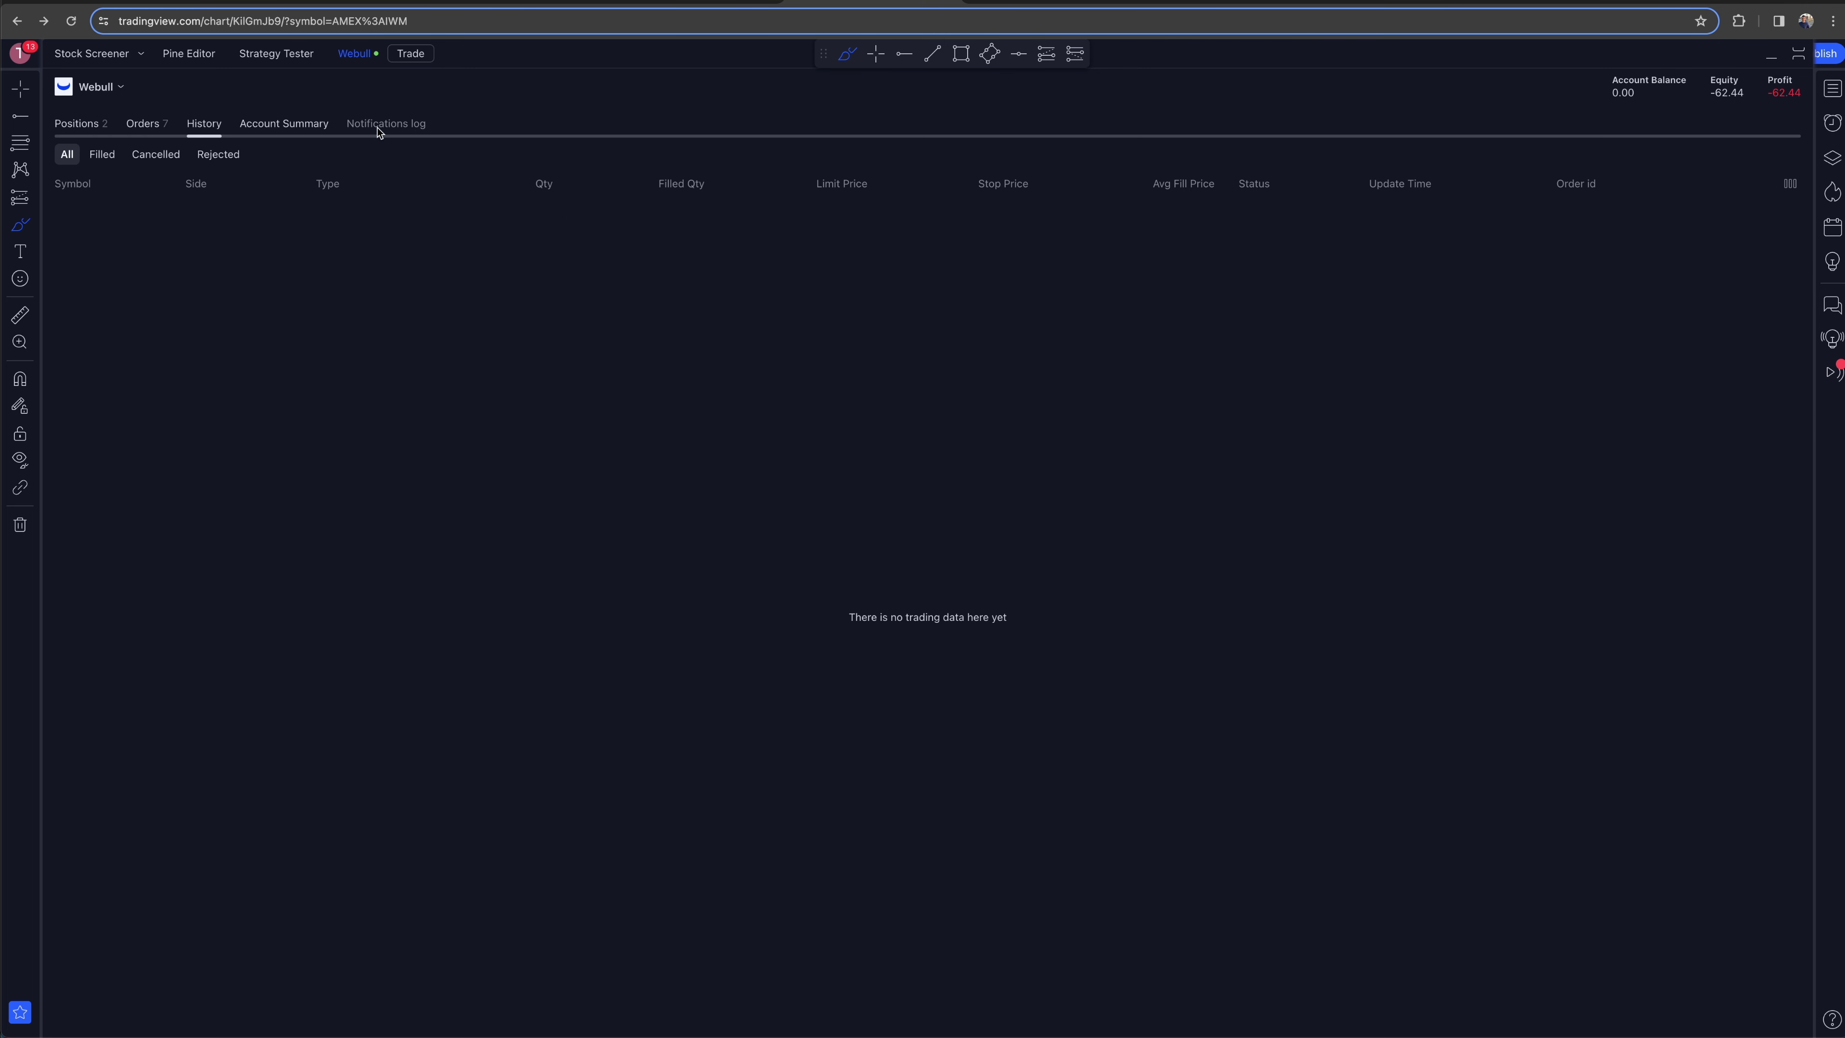
left_click(93, 127)
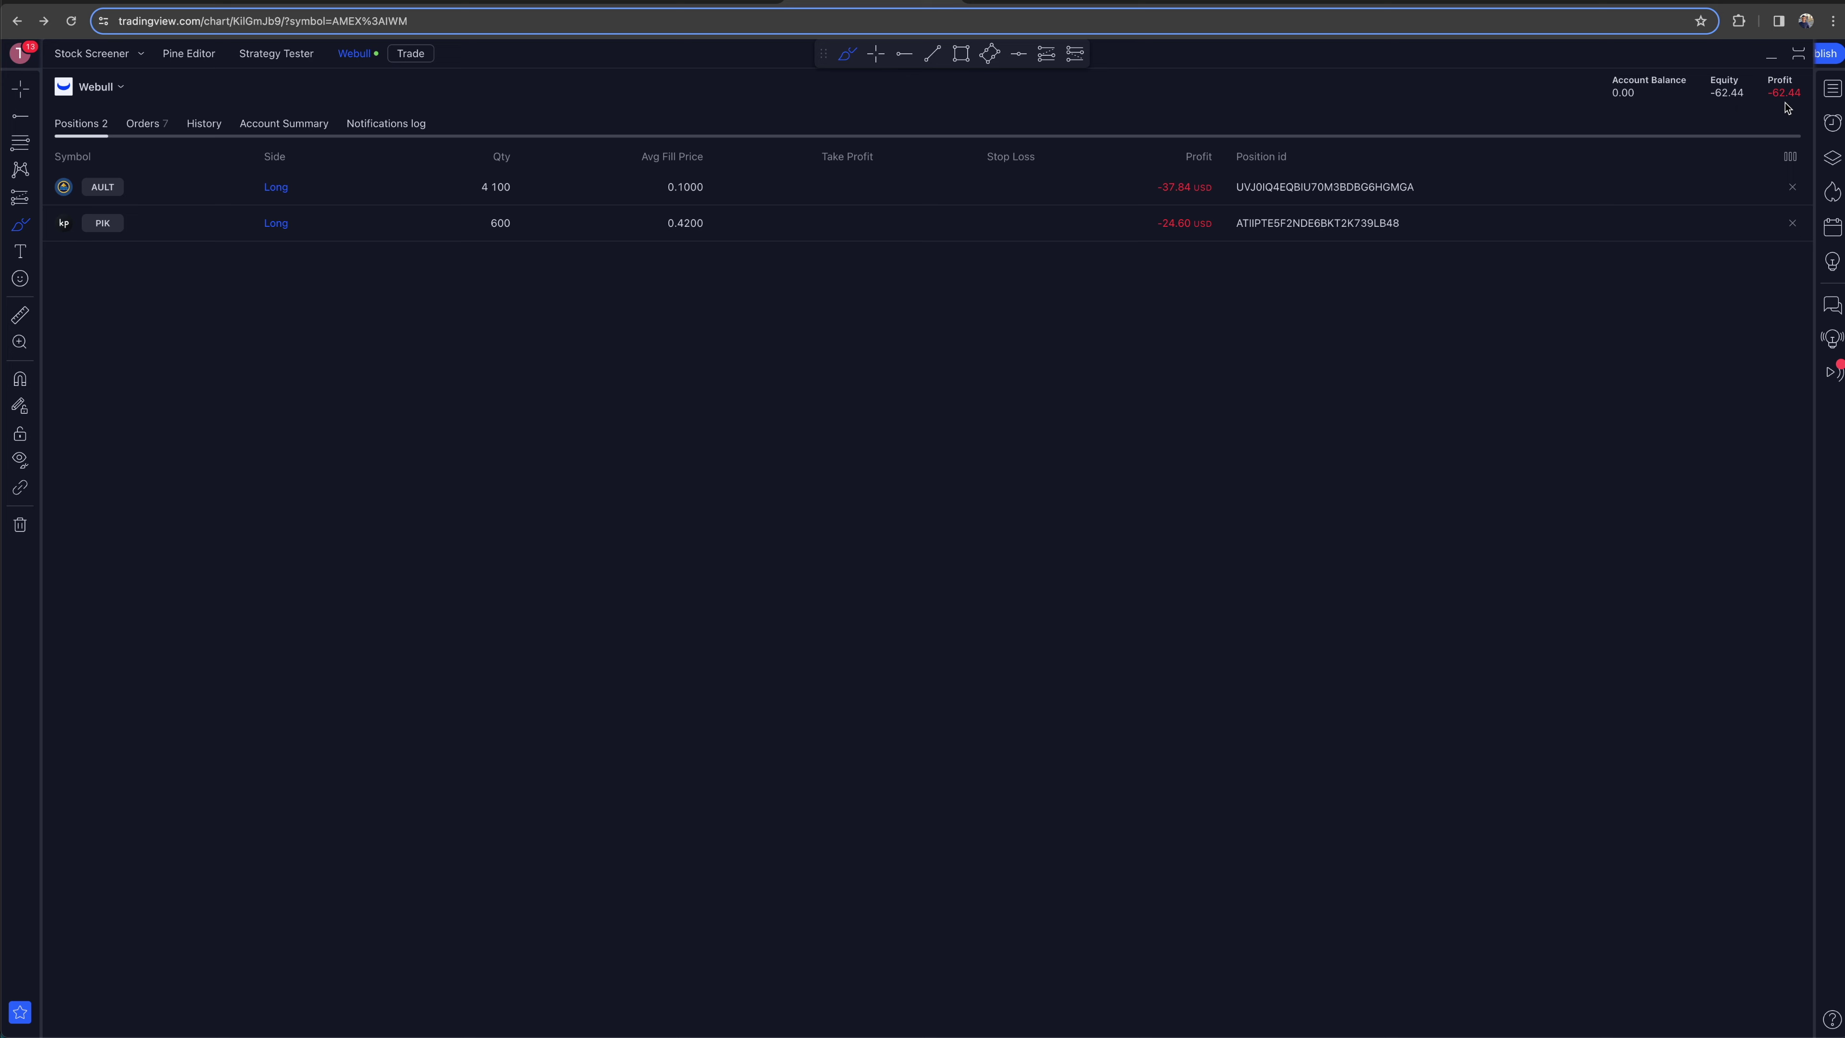
left_click(1794, 55)
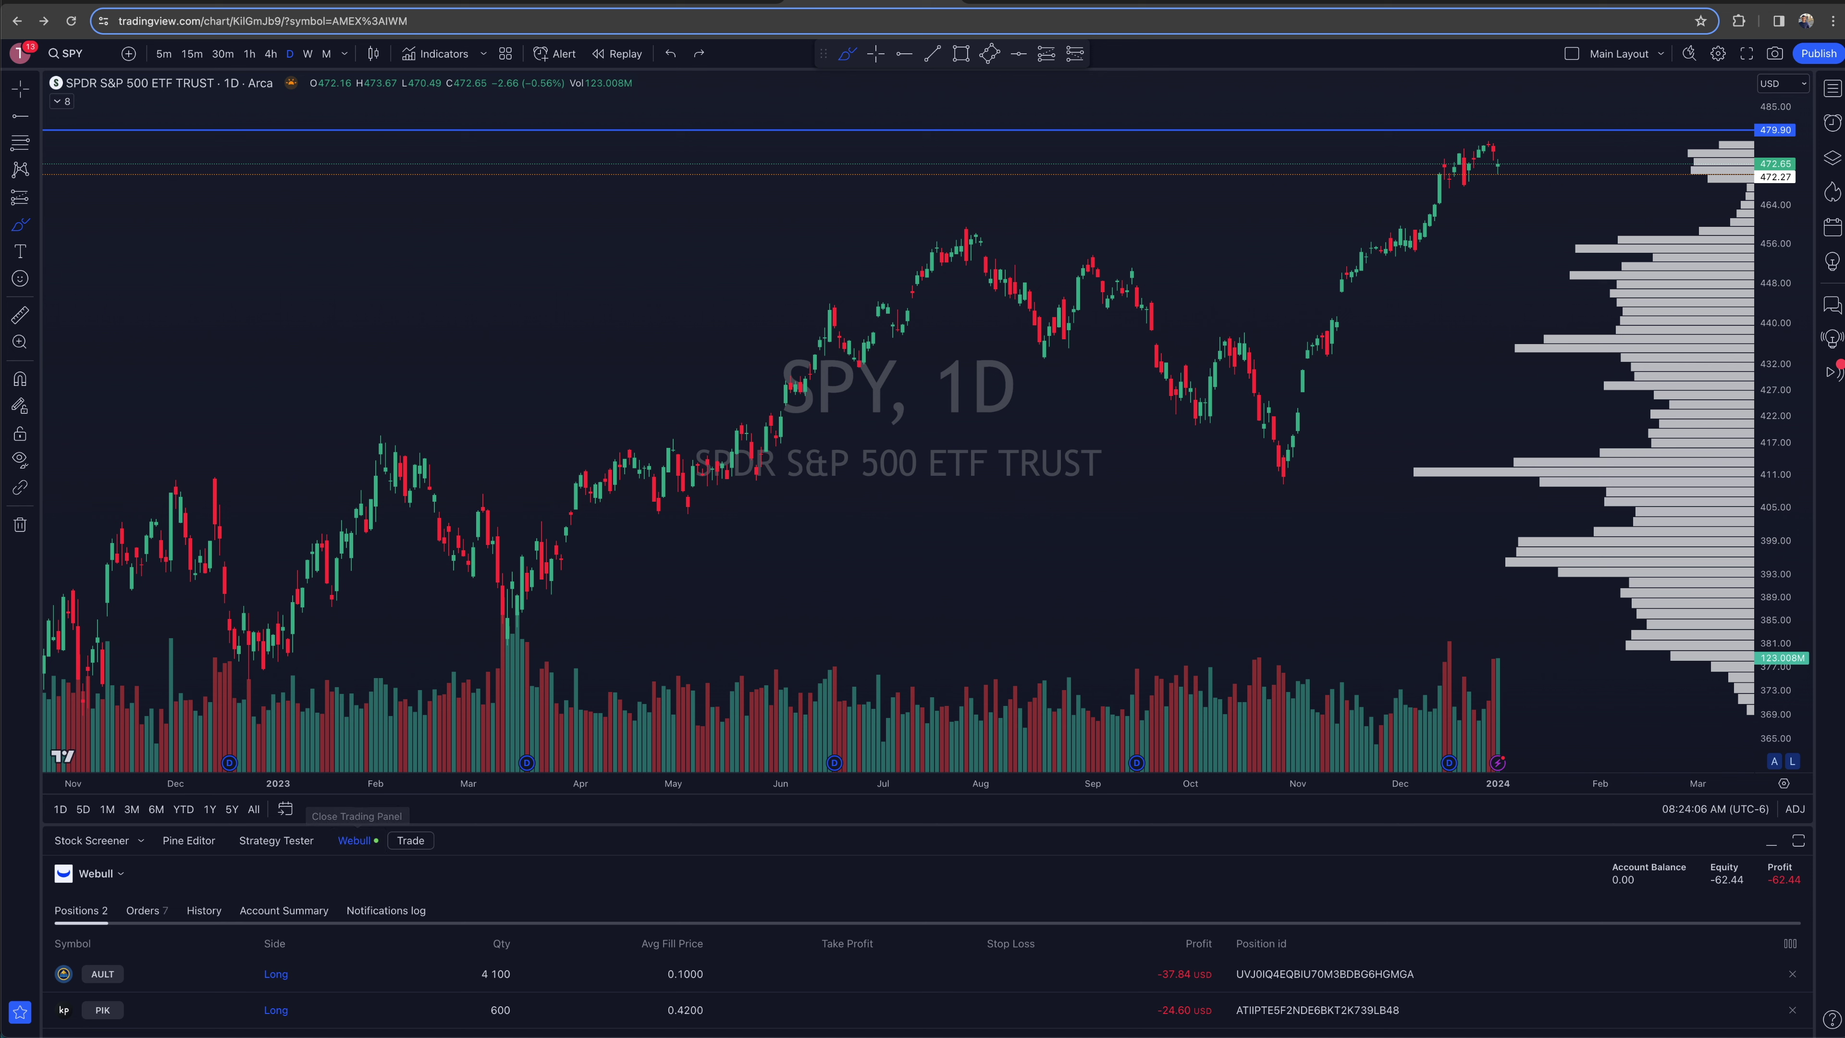
Prepare a Webull ticket for a 1-unit SPY limit buy at 470.37, good for the day
left_click(412, 841)
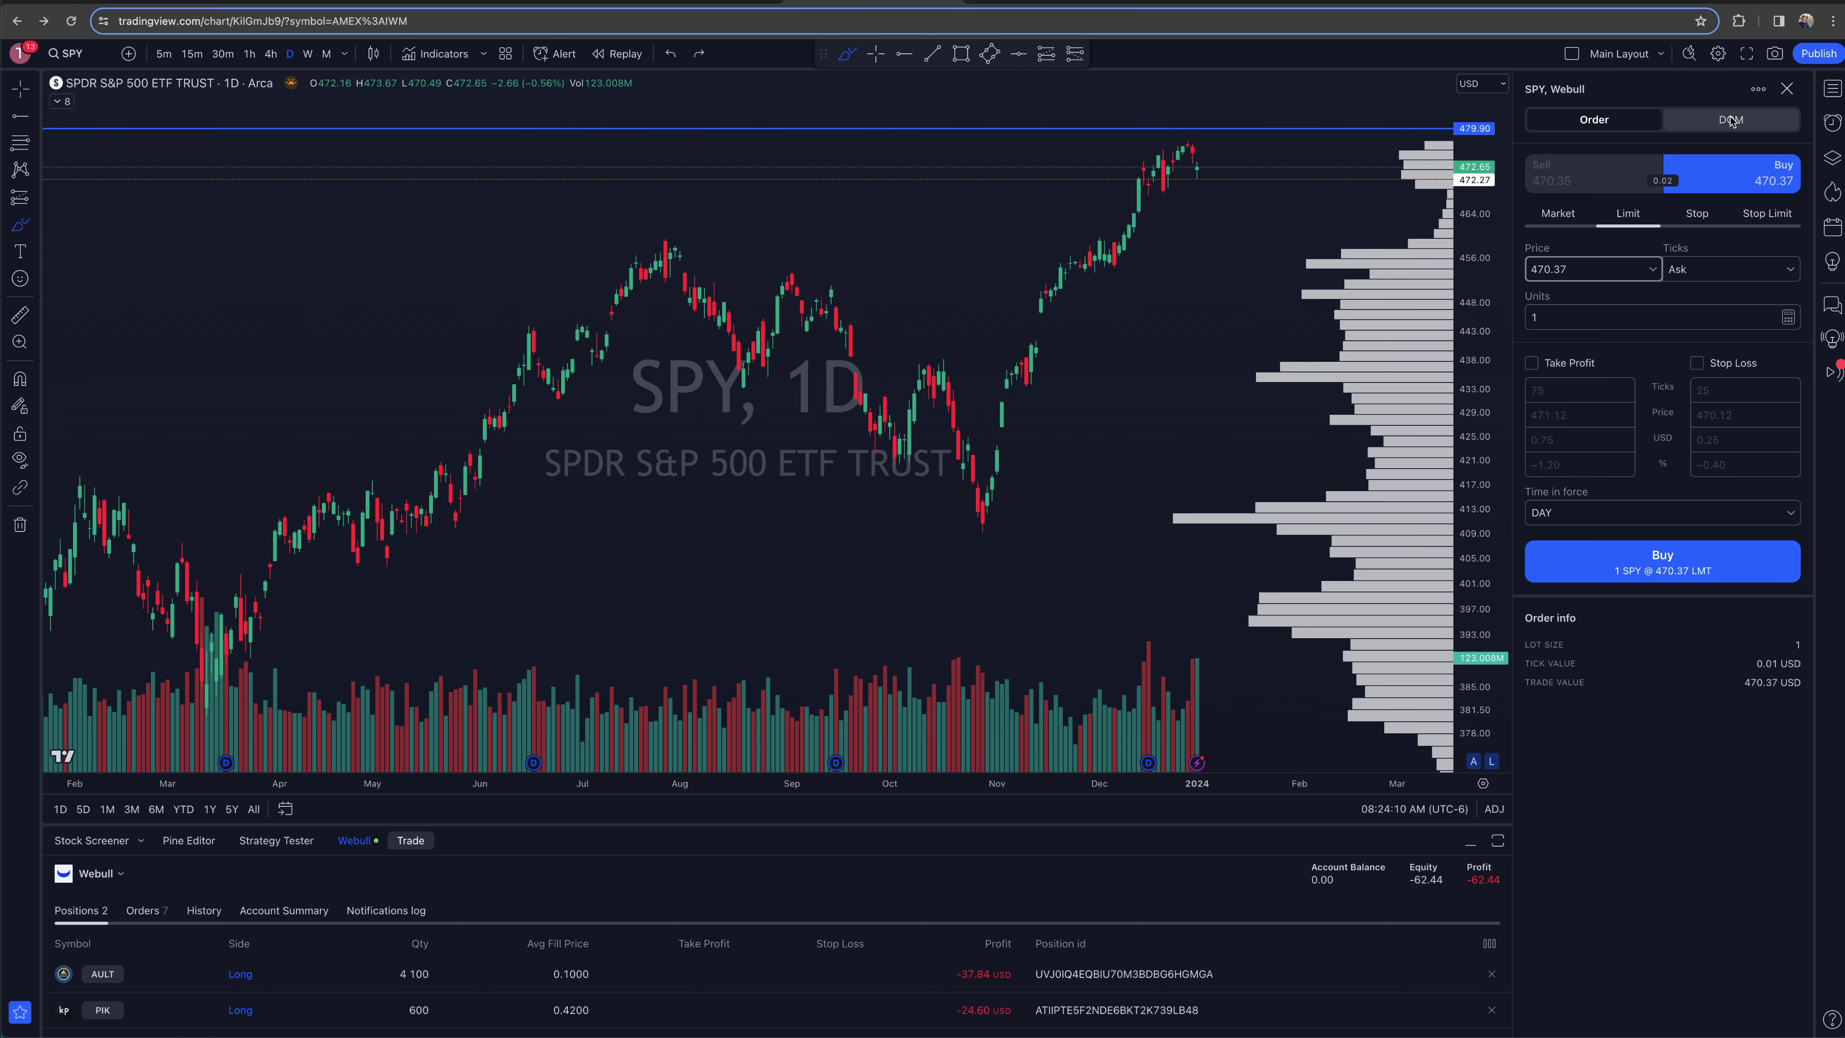
left_click(1731, 120)
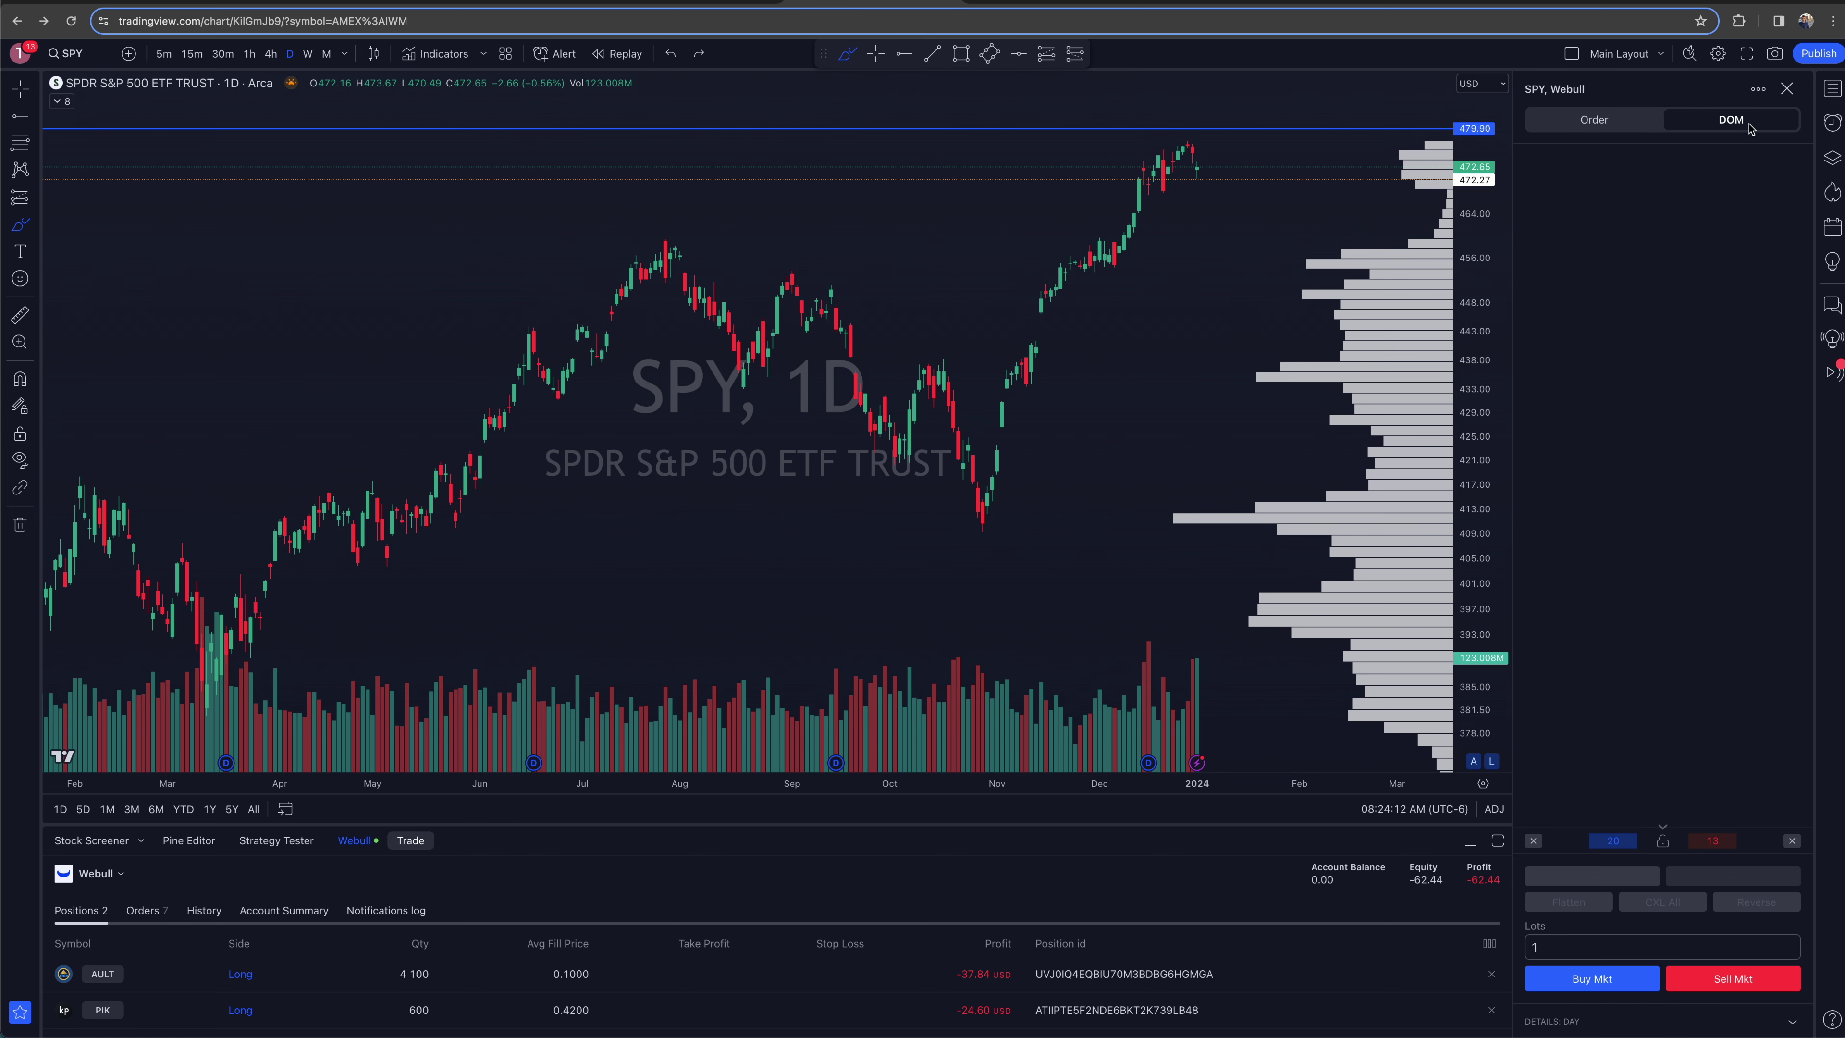
left_click(1594, 119)
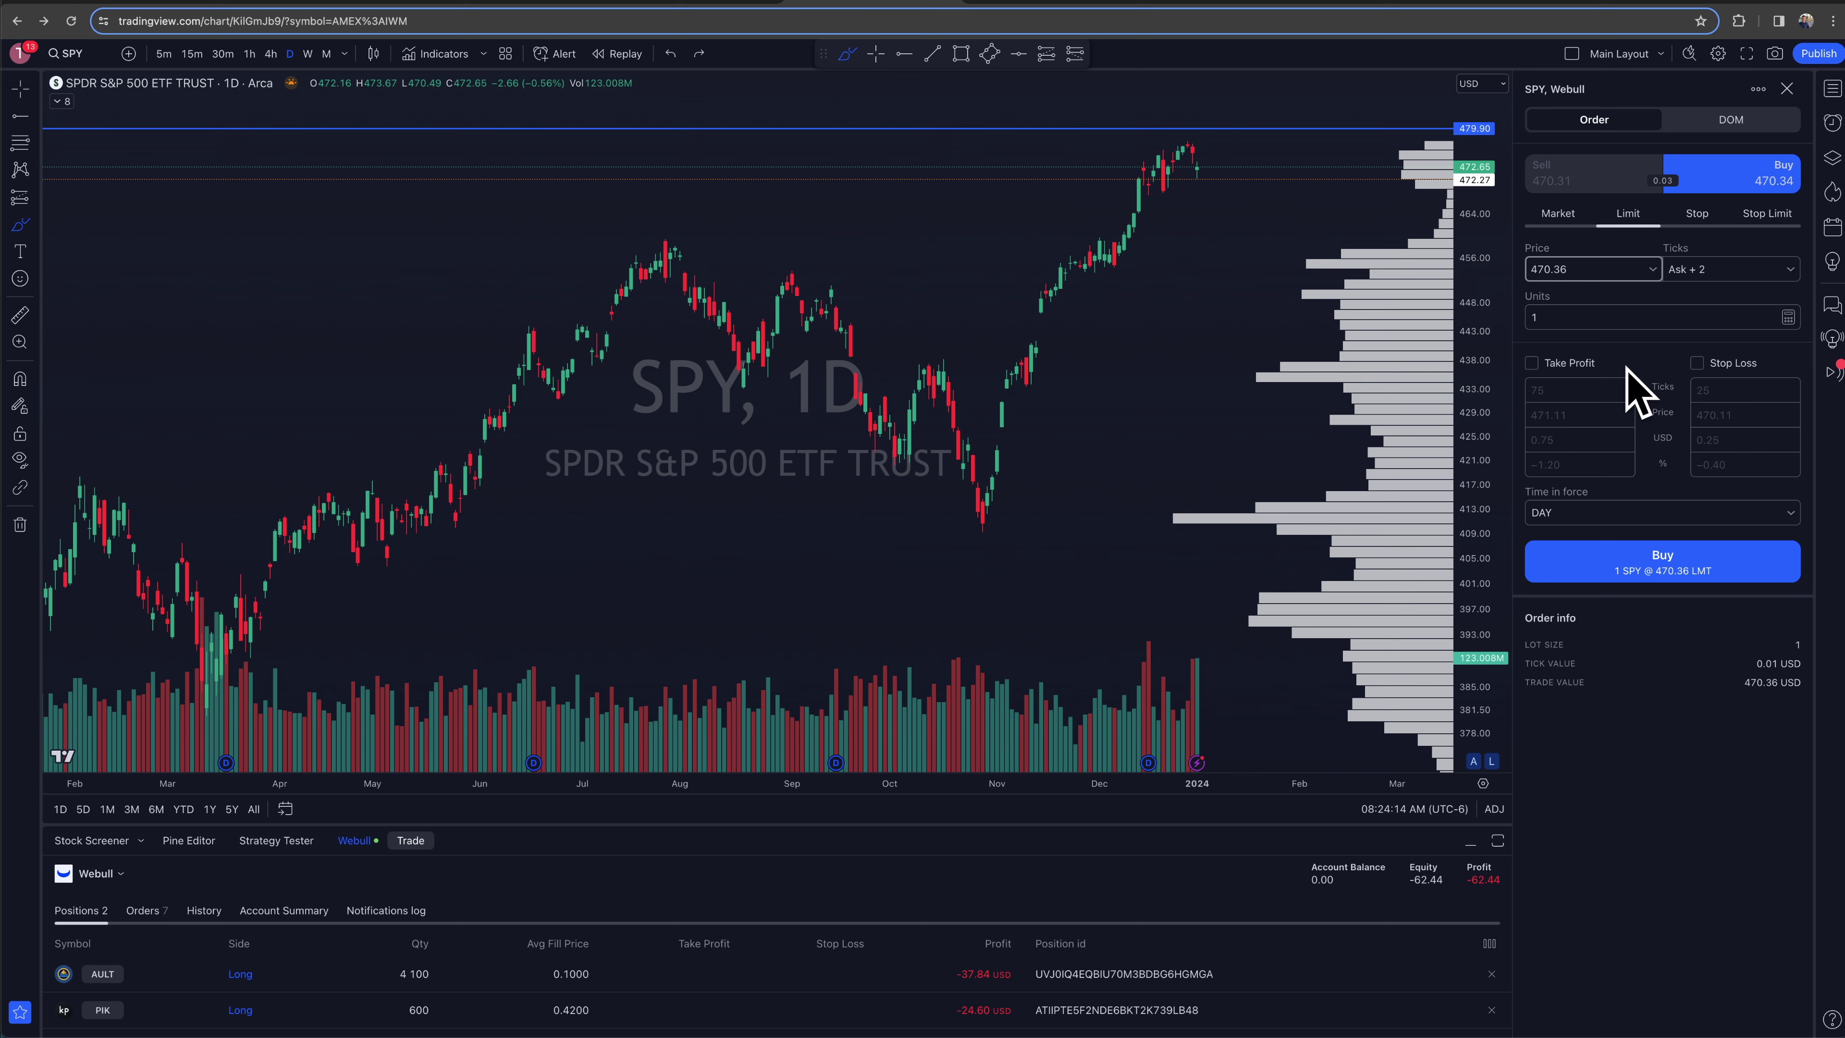
left_click(1707, 120)
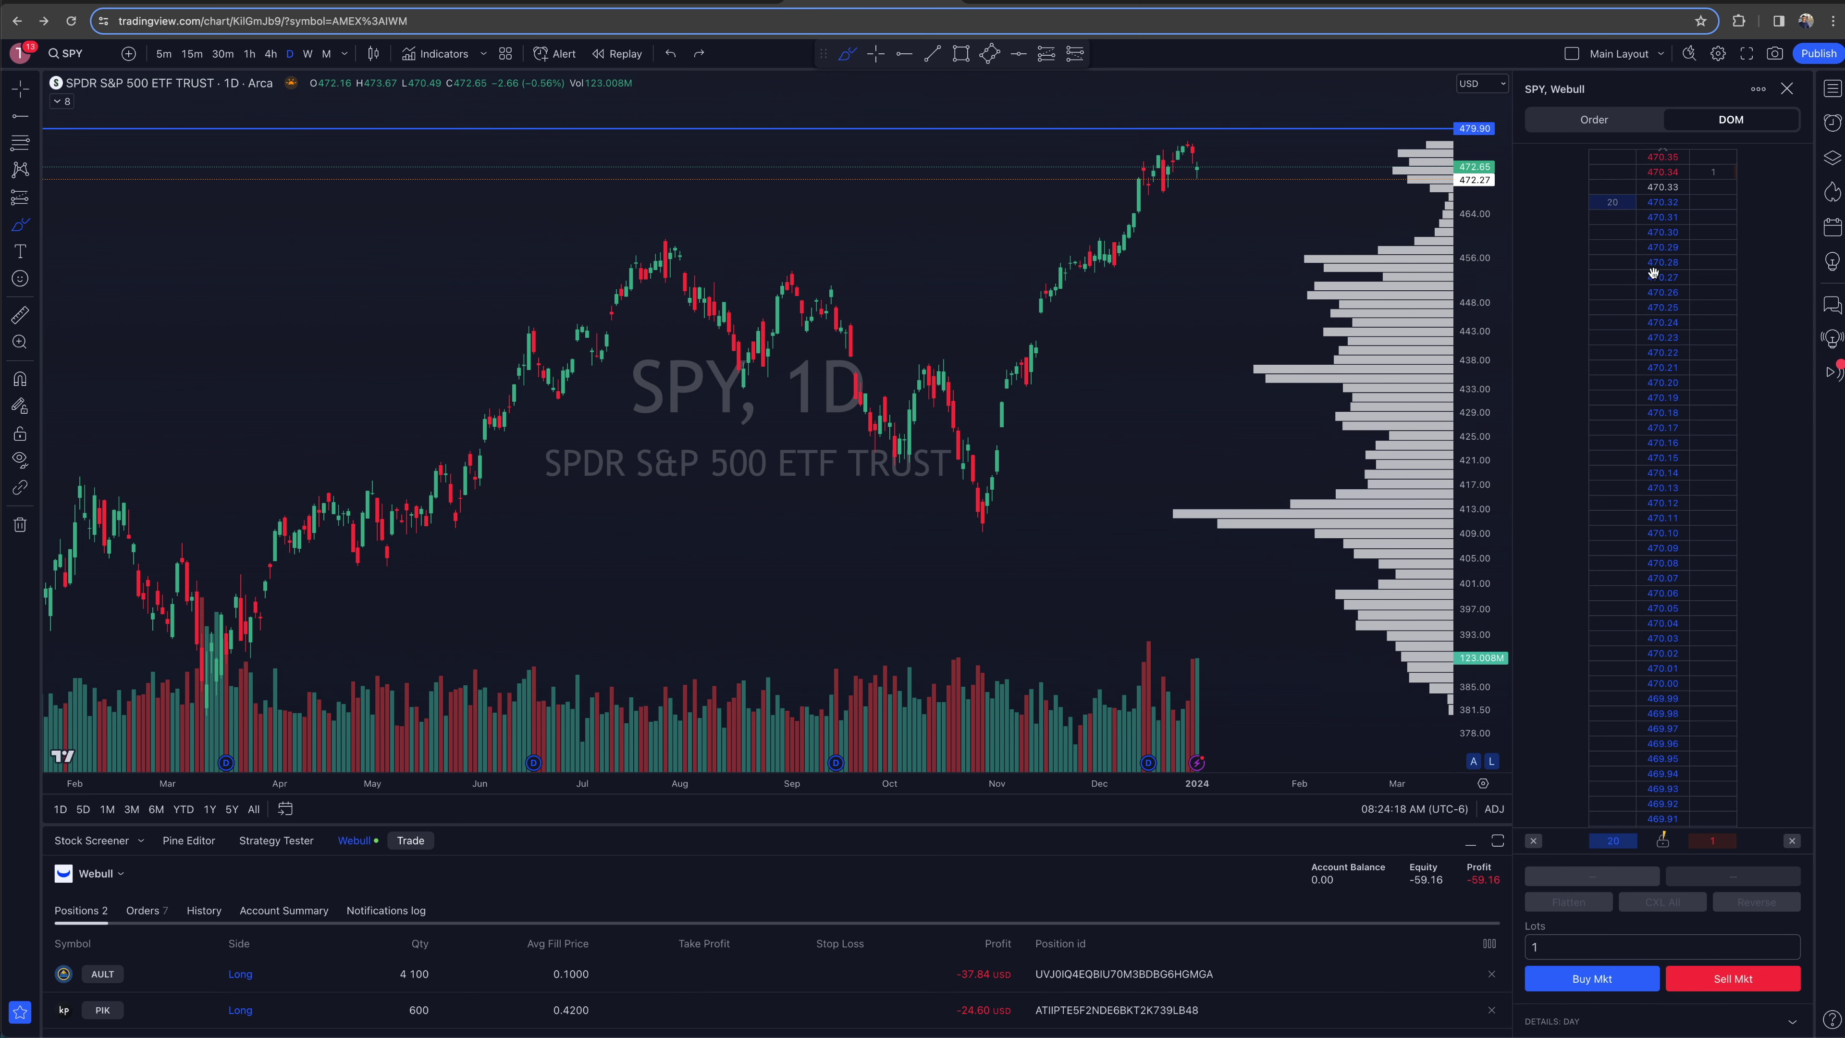
left_click(1603, 122)
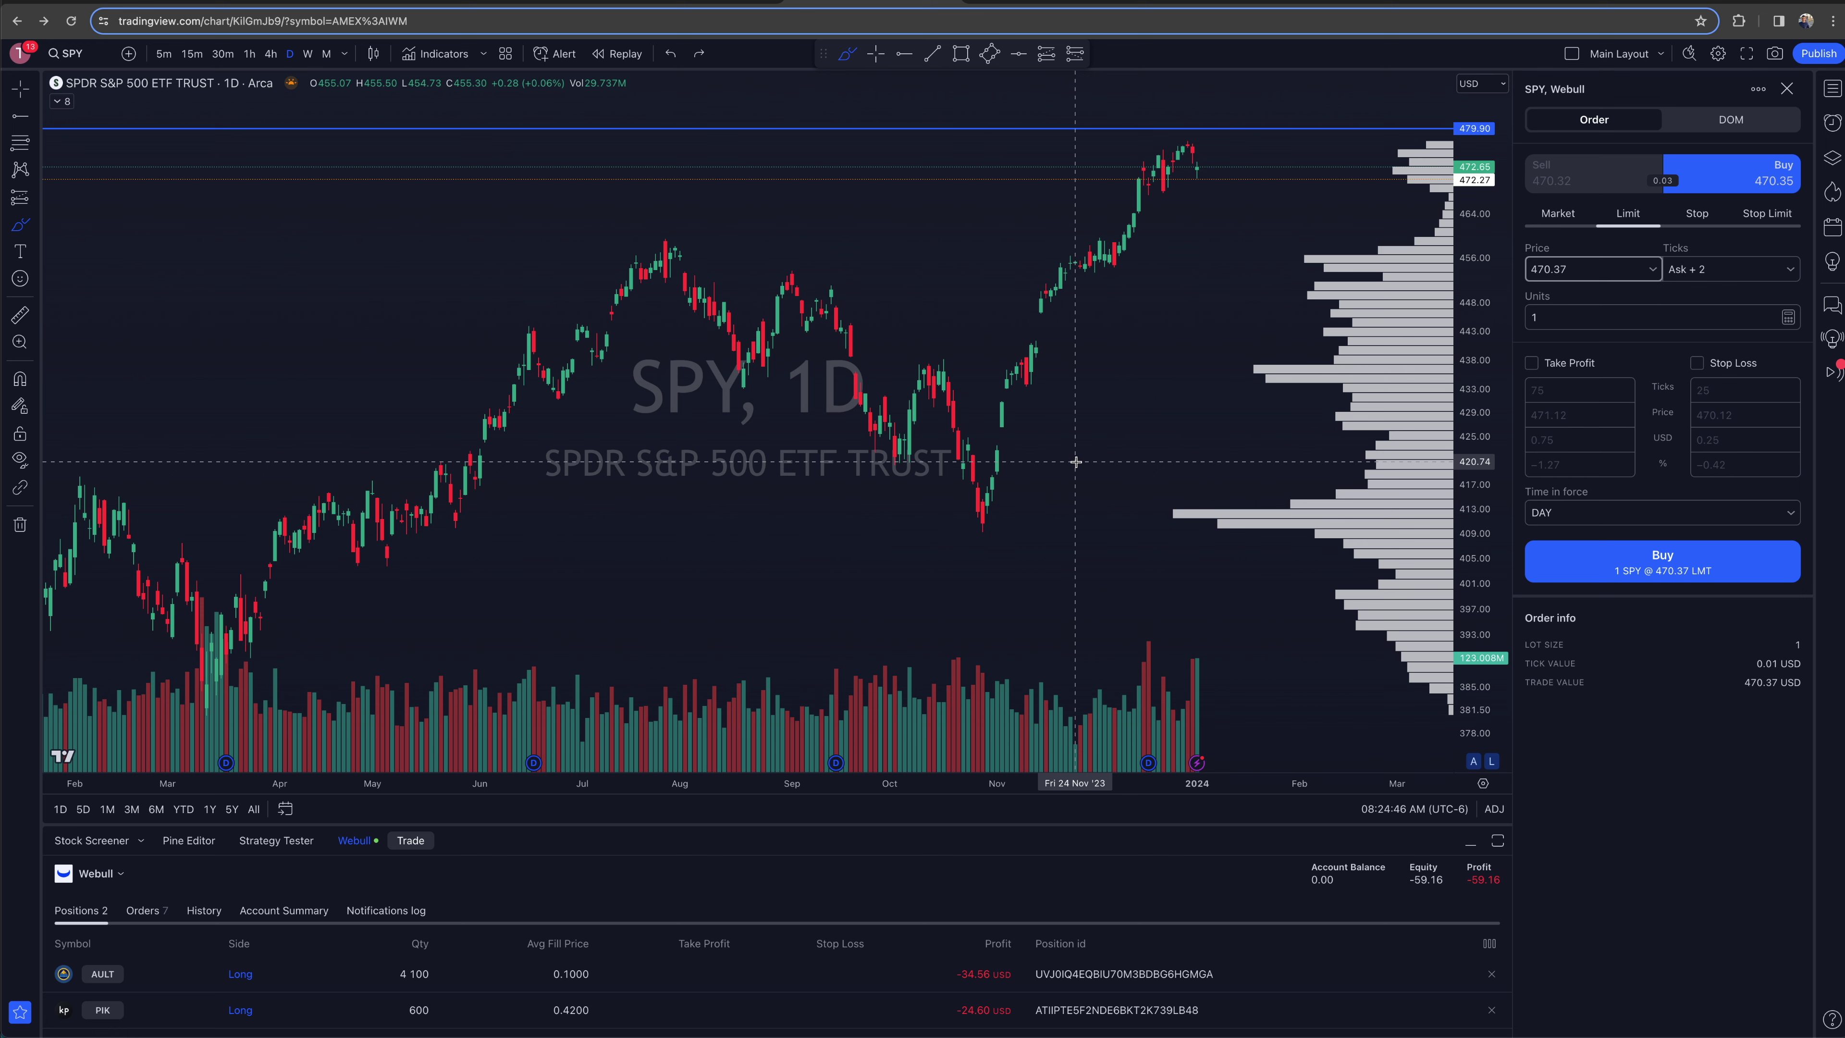
scroll(1079, 513, "up", 2)
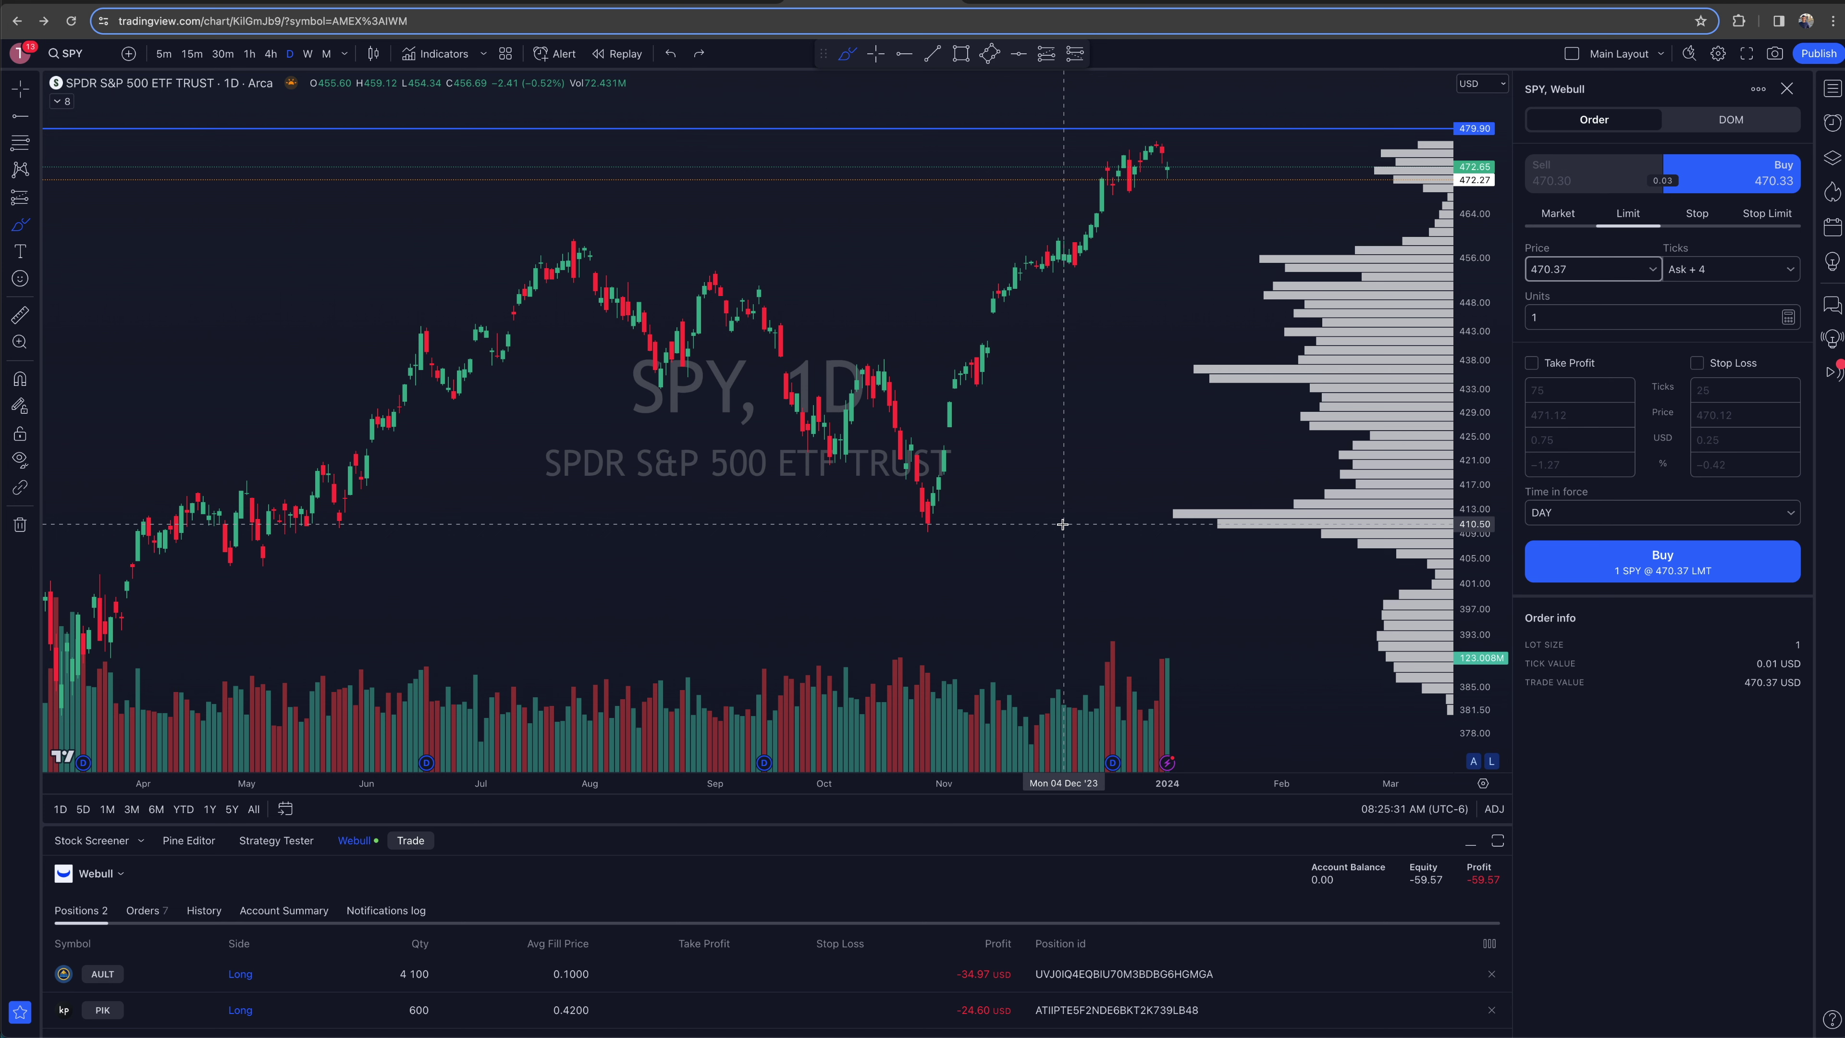
Make the SPY order a stop limit buy (stop 470.37, limit 470.38), then open the PIK chart
left_click(1561, 215)
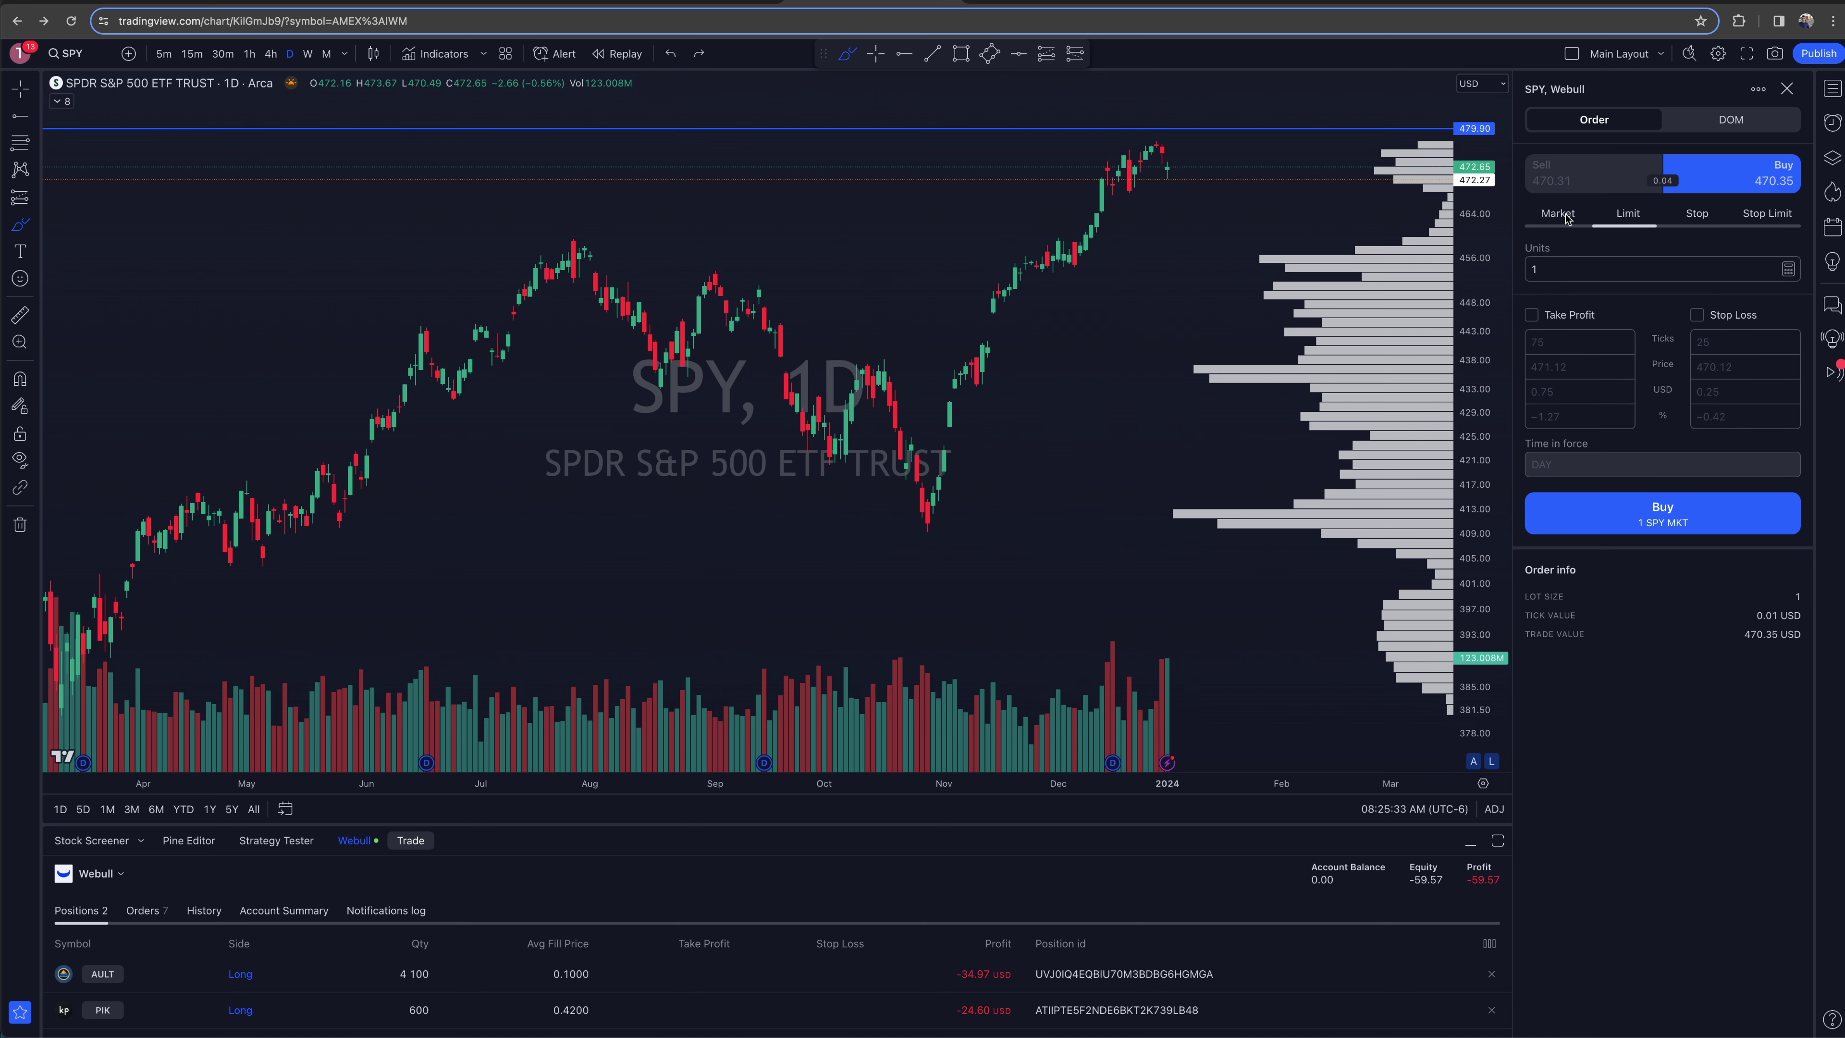
left_click(1632, 214)
left_click(1697, 214)
left_click(1780, 216)
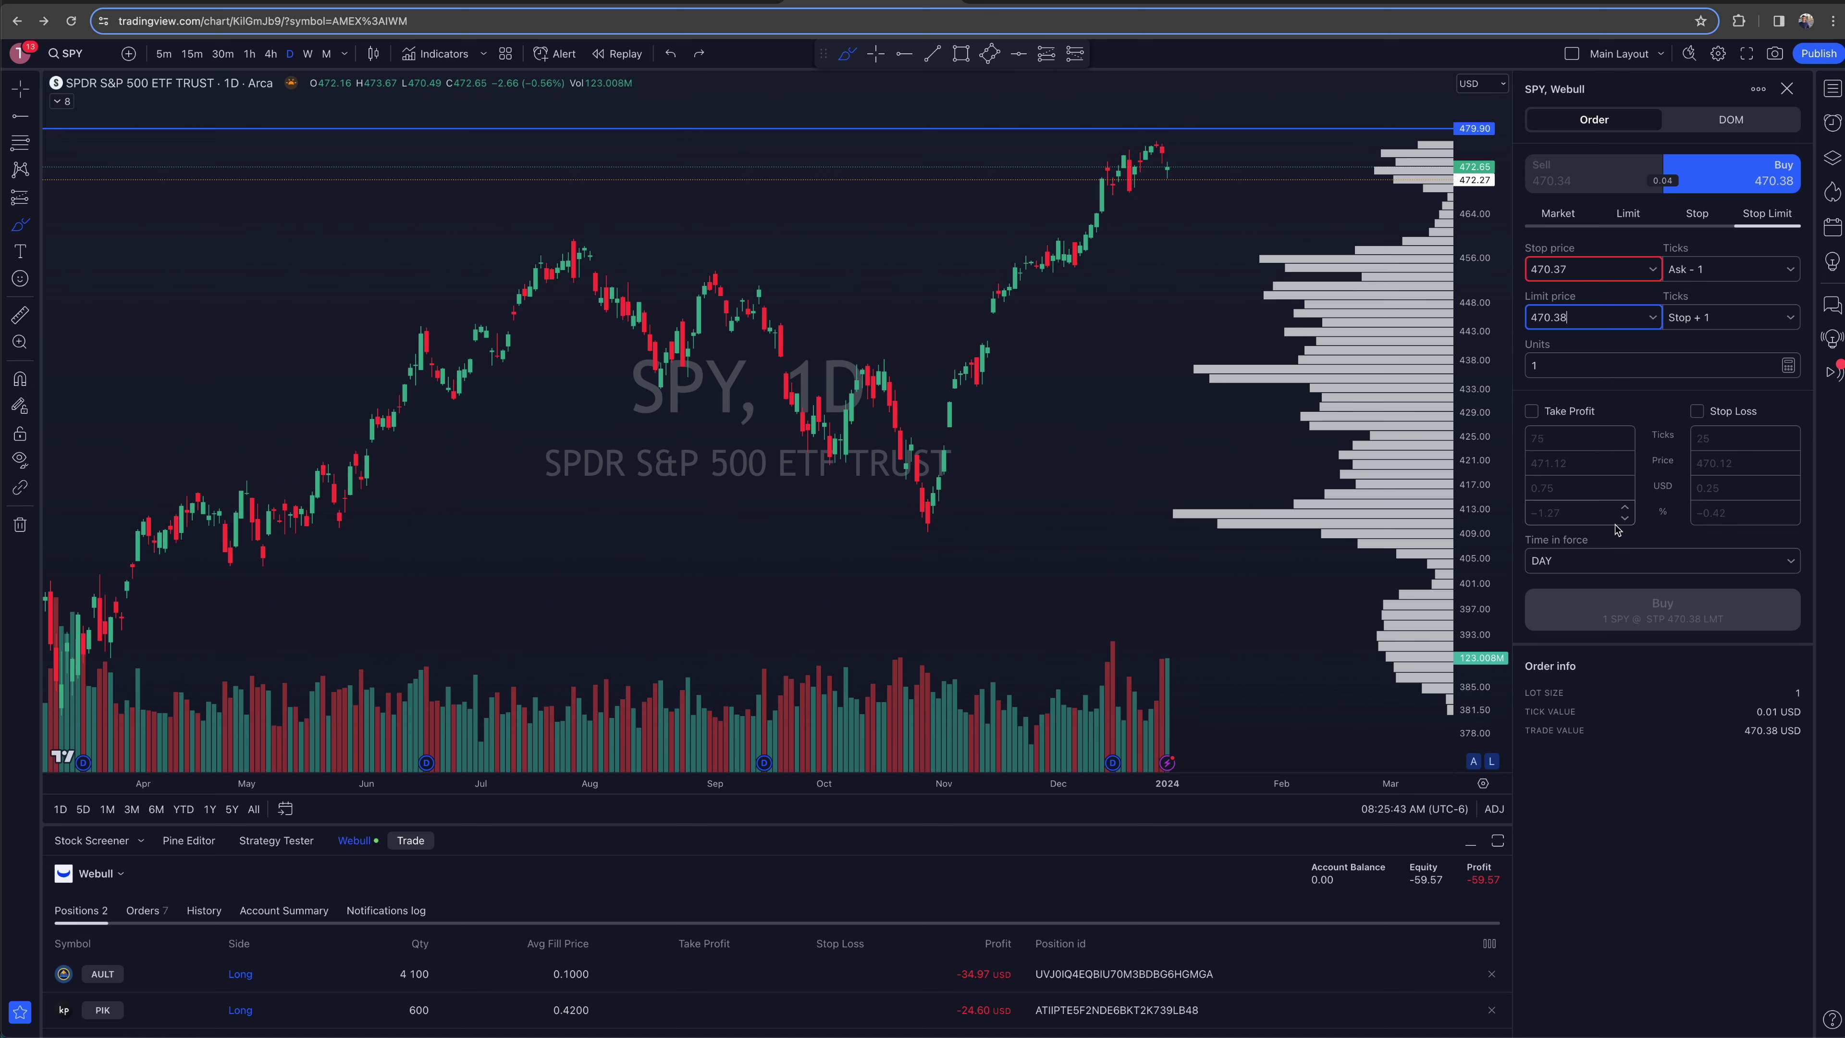
left_click(1647, 407)
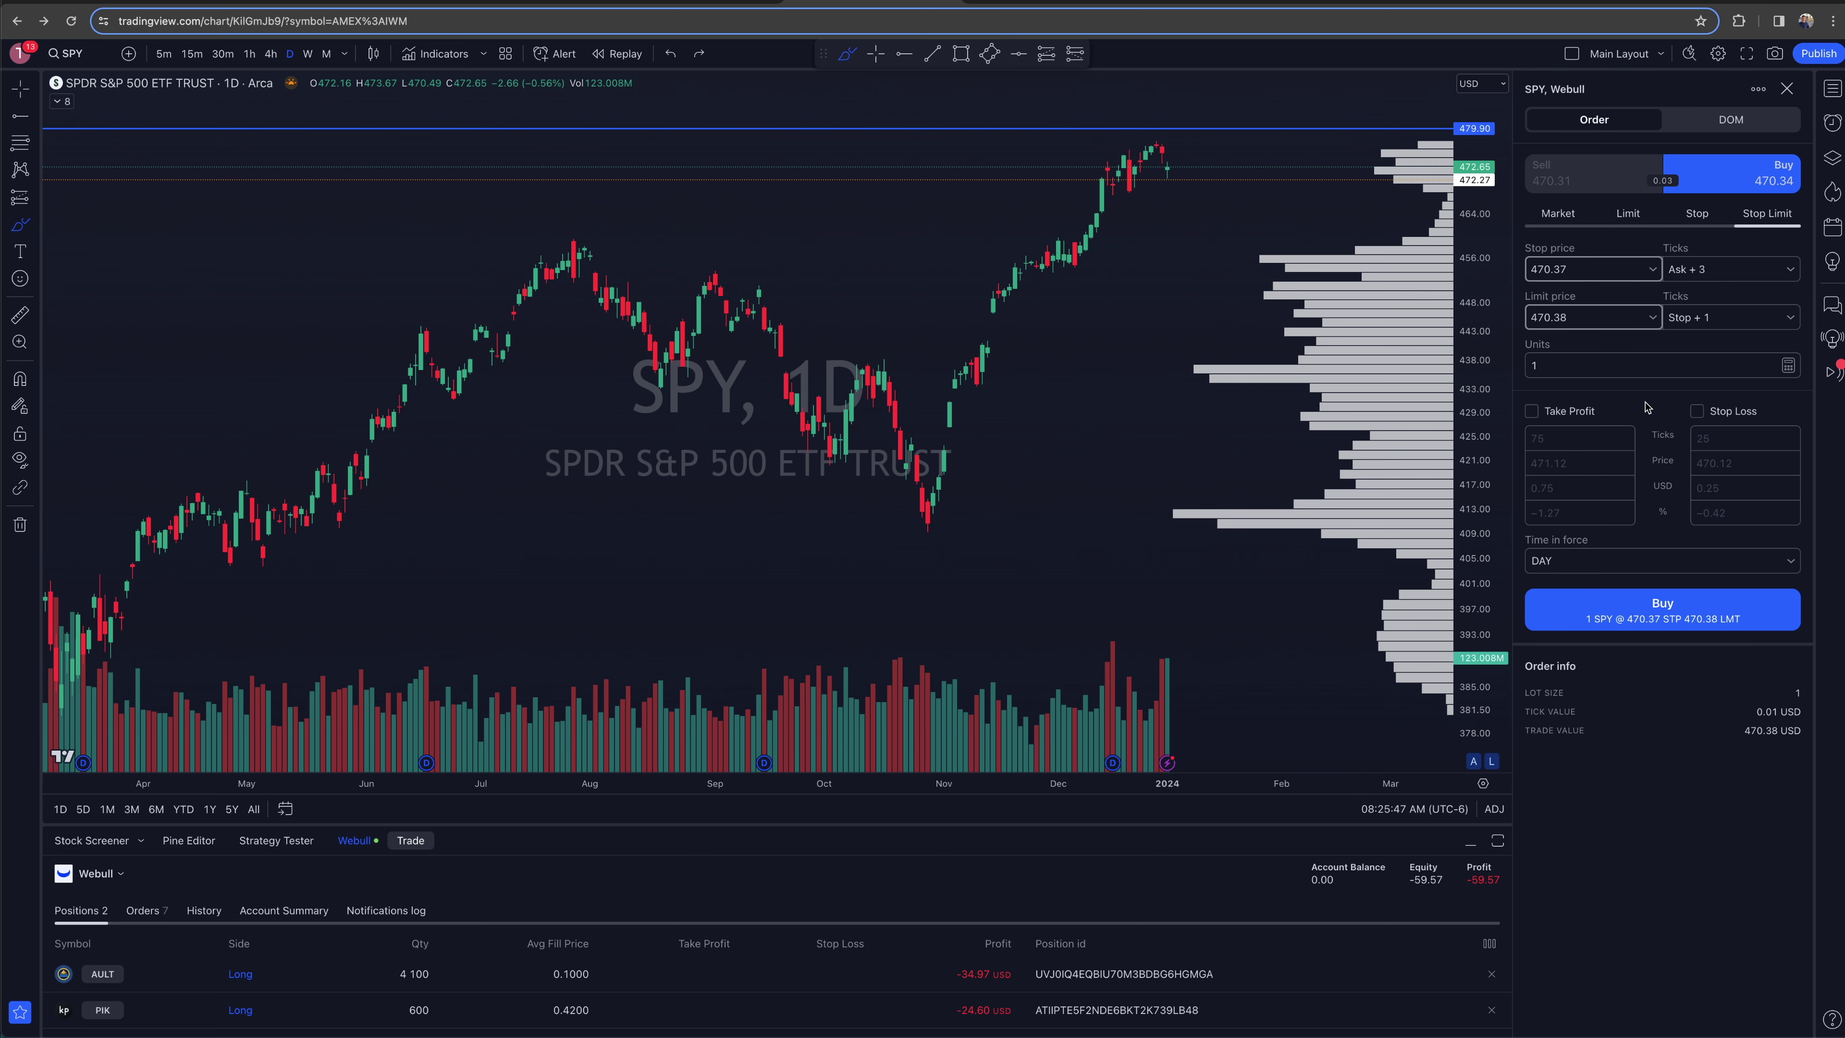
scroll(798, 654, "up", 3)
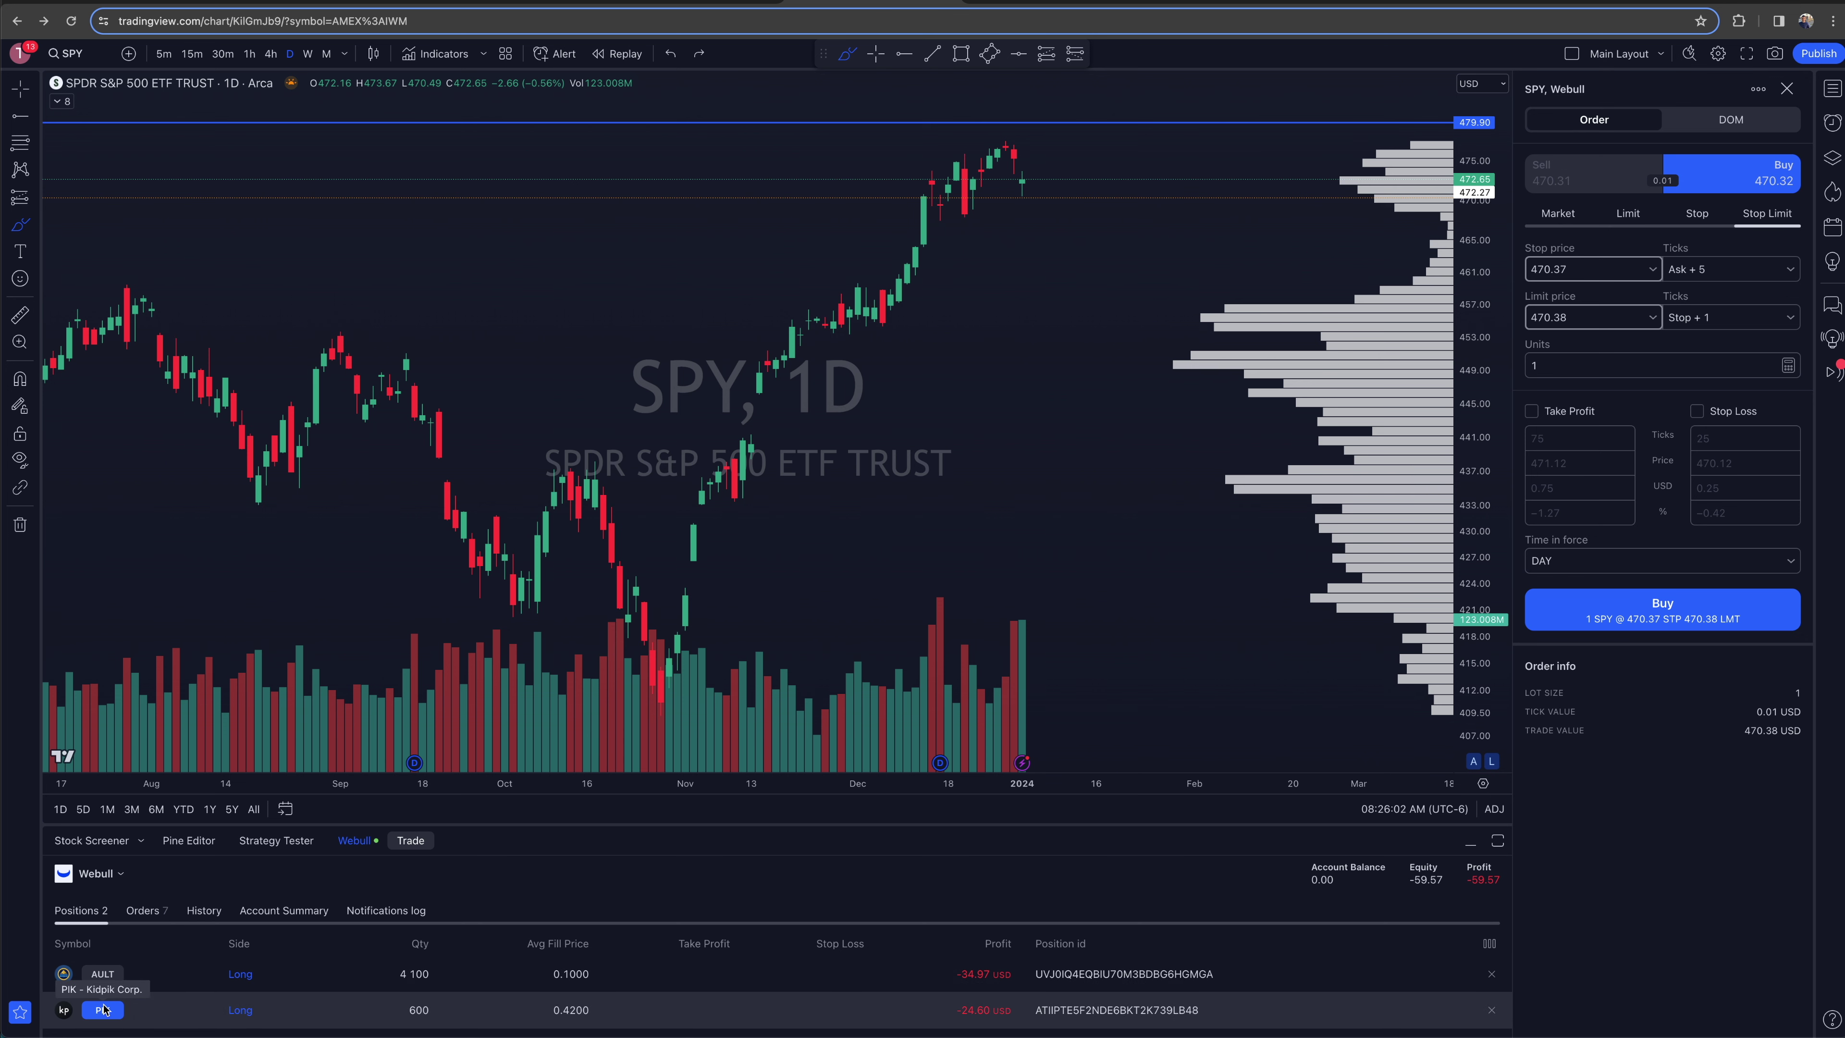
left_click(117, 1006)
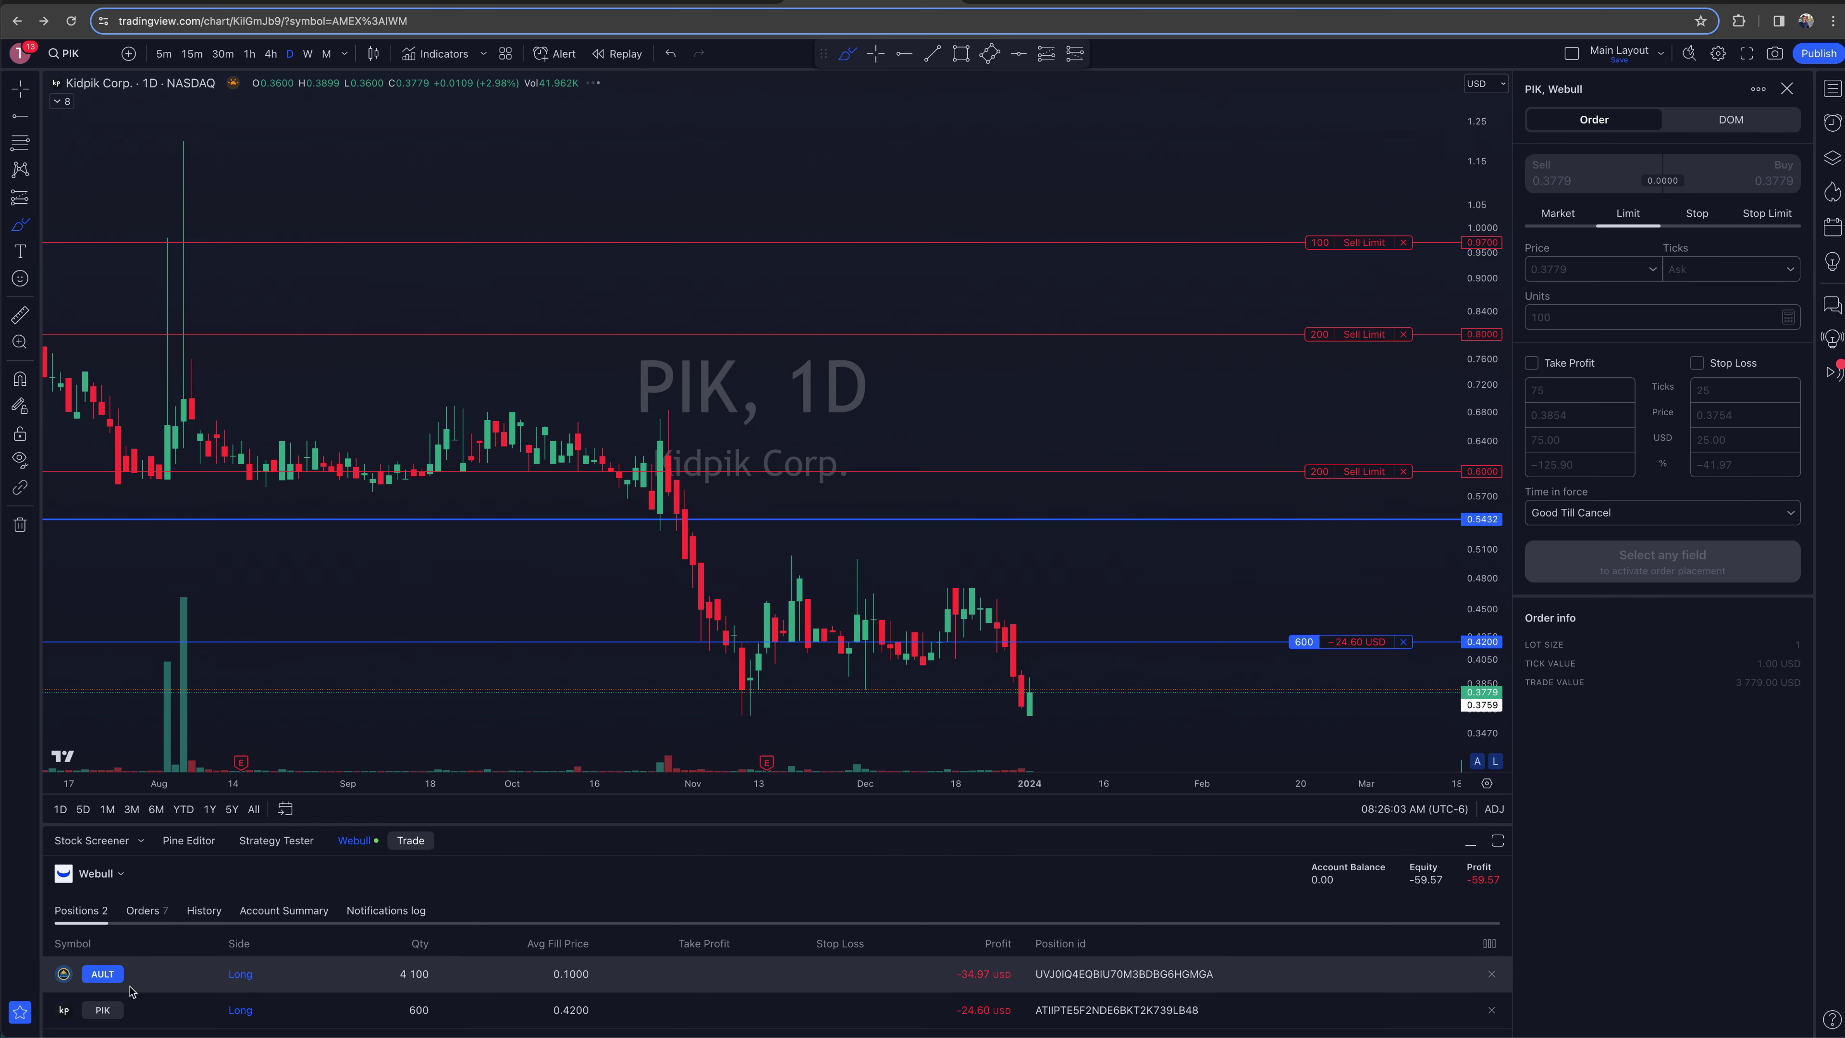
Zoom out and scroll the PIK chart to show its sell limit orders over a longer history
scroll(1271, 724, "down", 10)
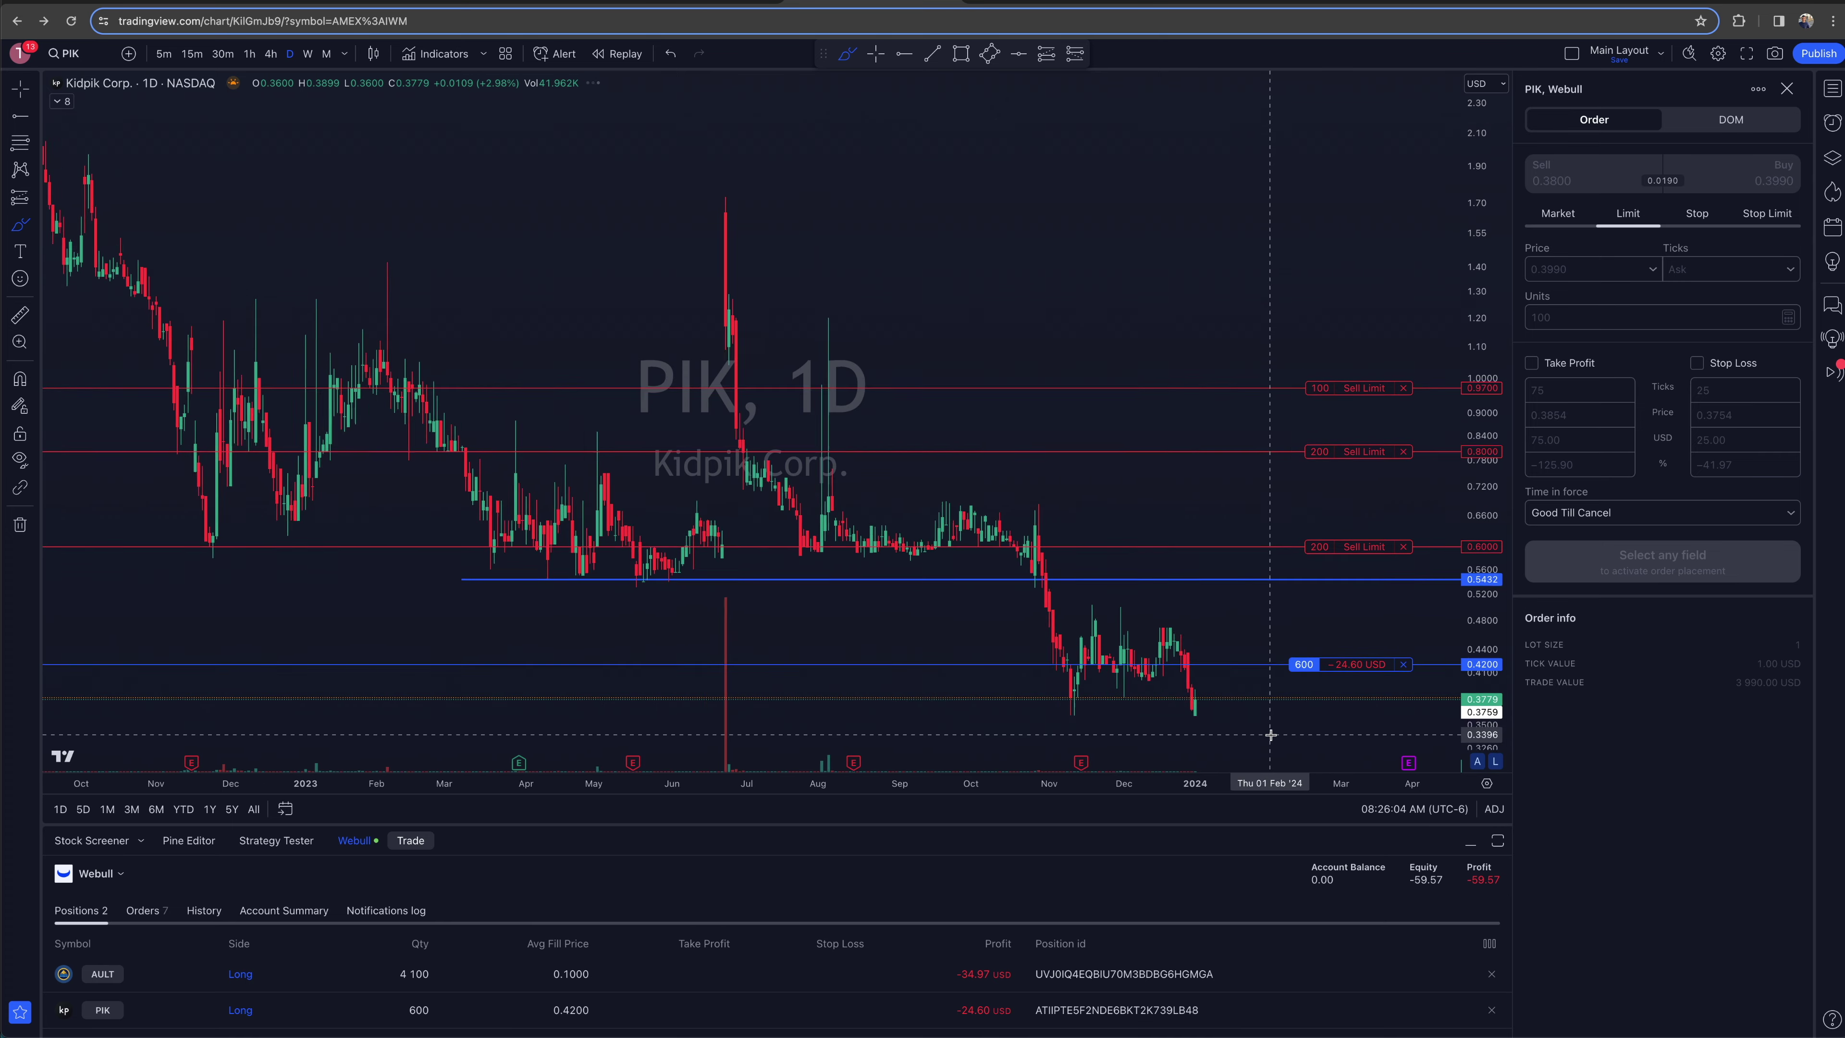
scroll(1271, 734, "down", 6)
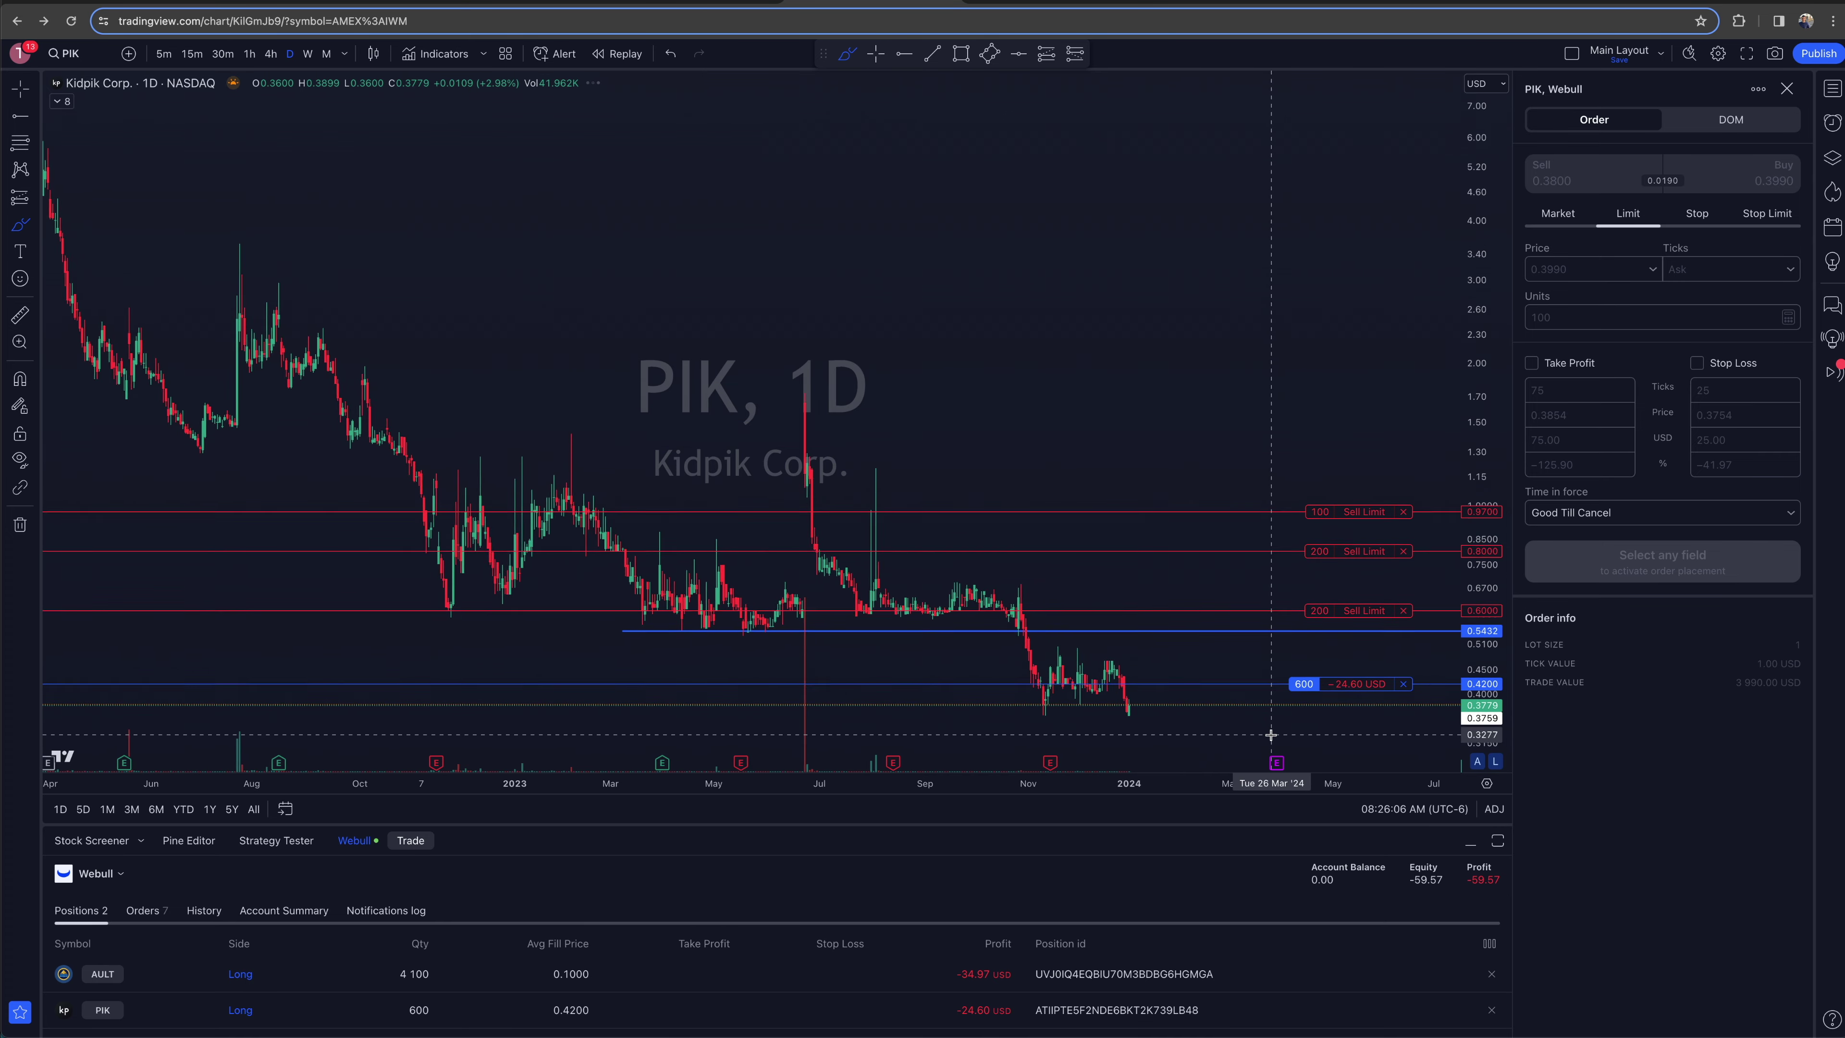
scroll(1271, 734, "down", 3)
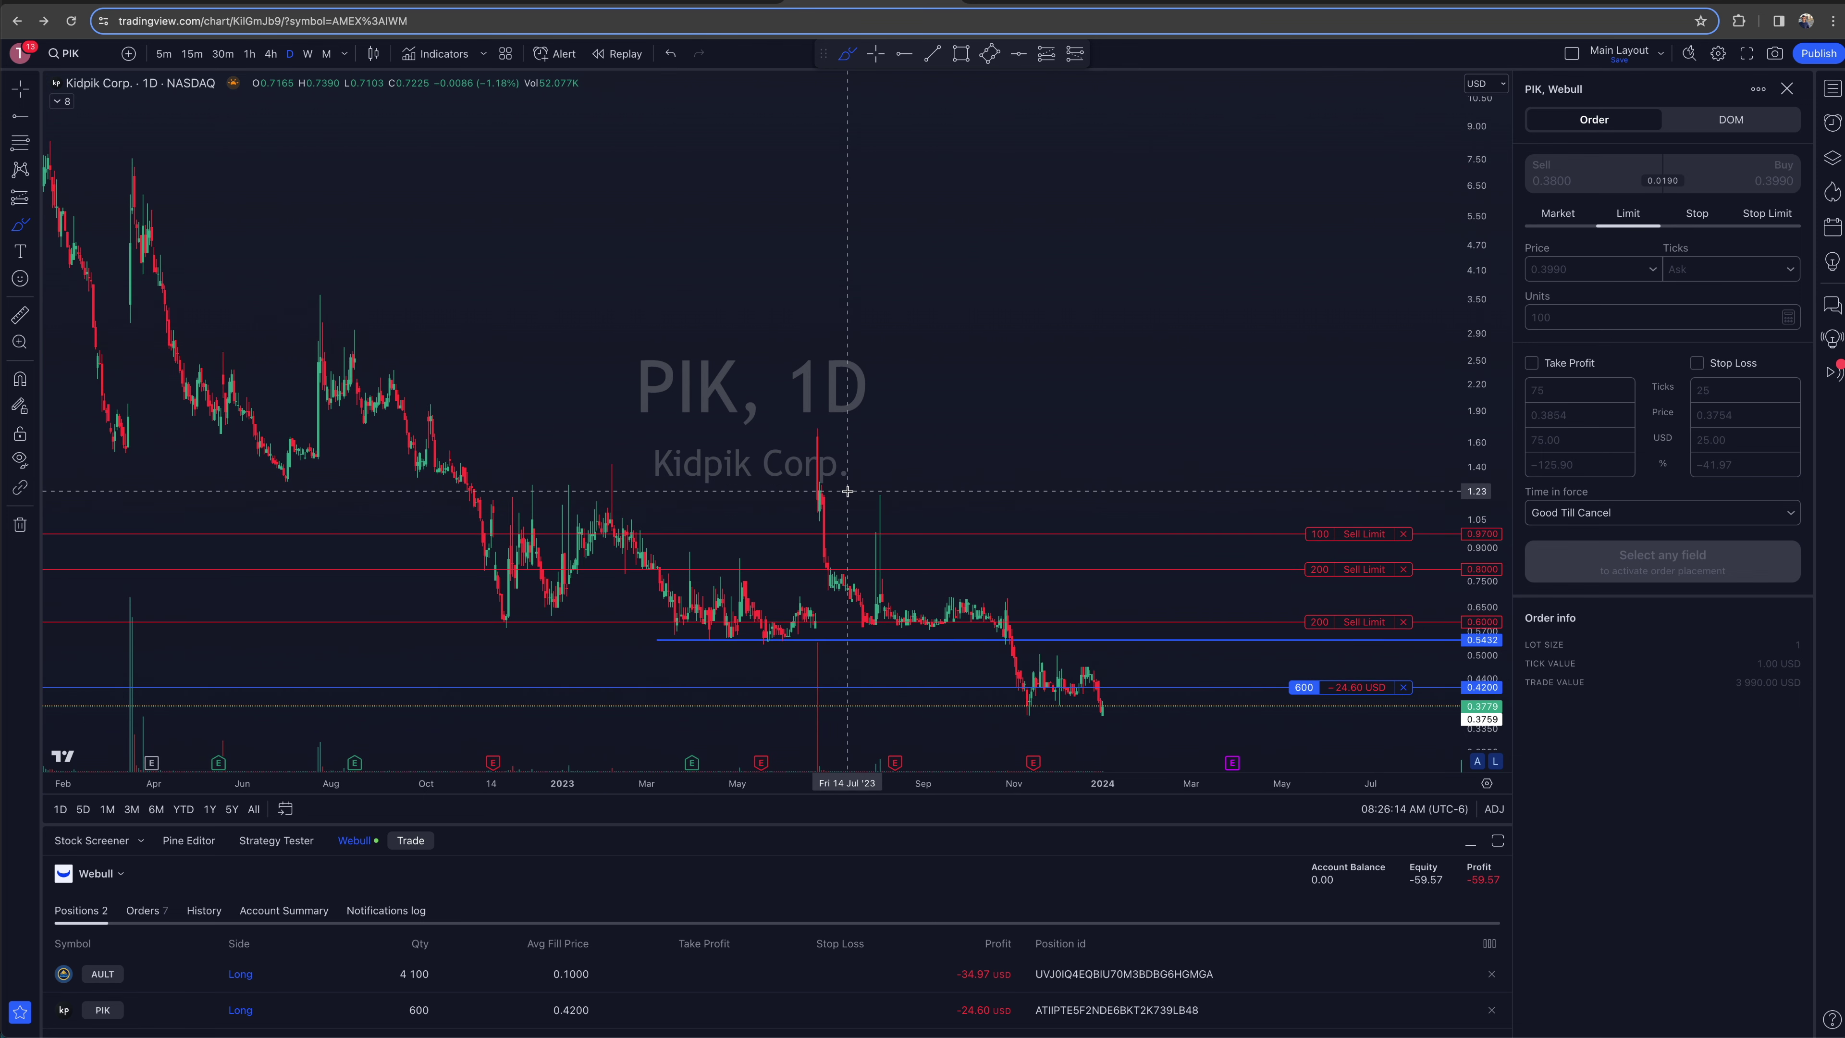
scroll(846, 492, "right", 1)
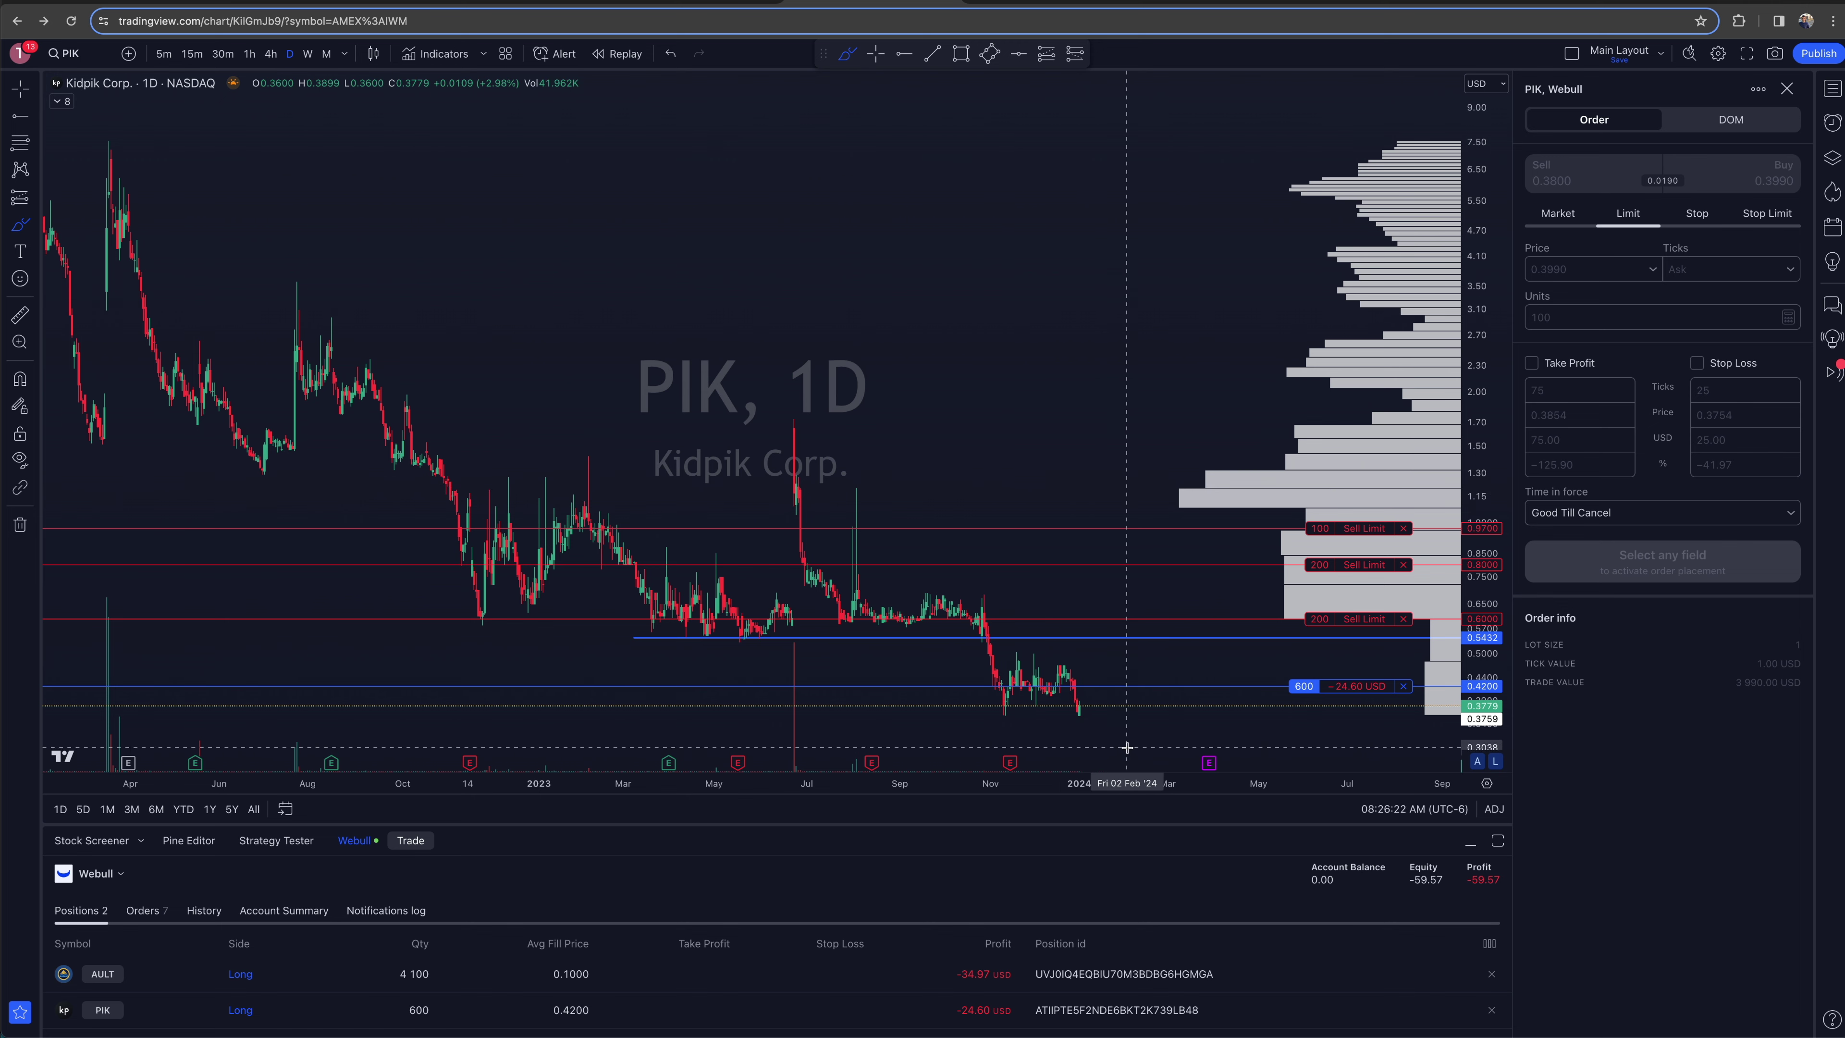
scroll(1141, 738, "right", 2)
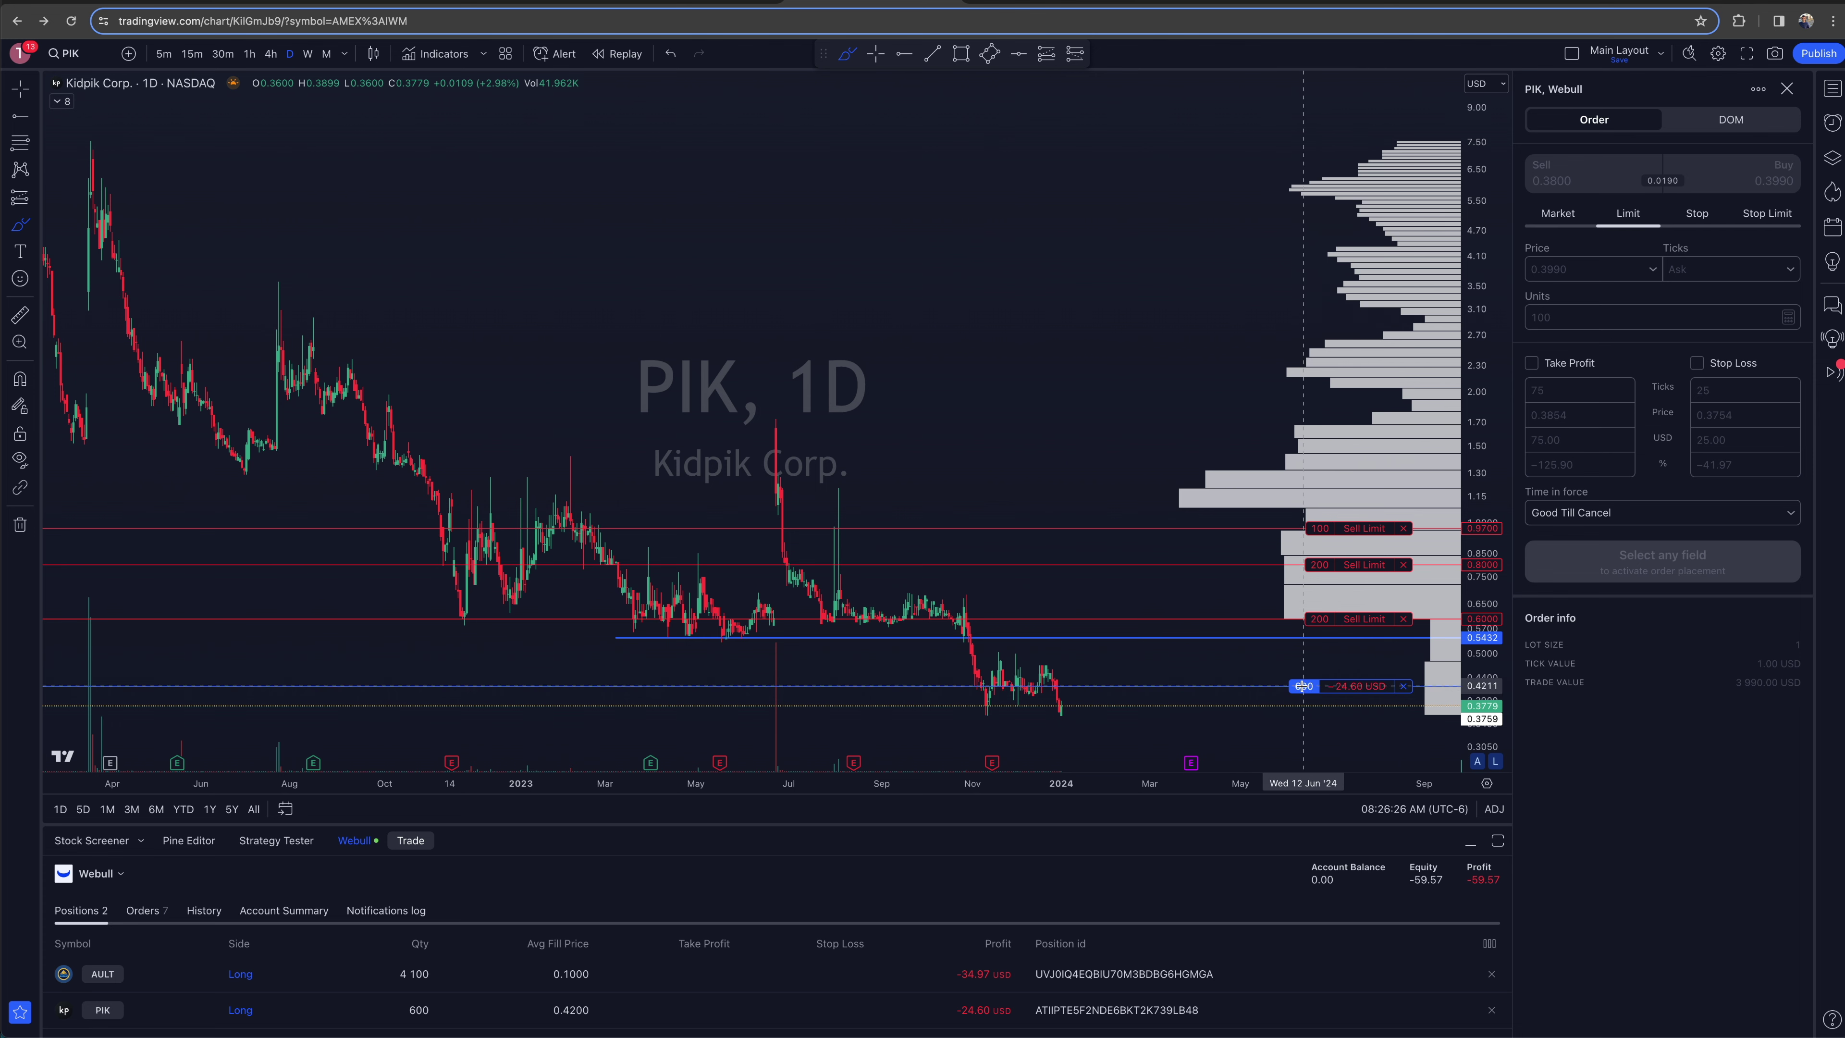
scroll(1315, 685, "right", 2)
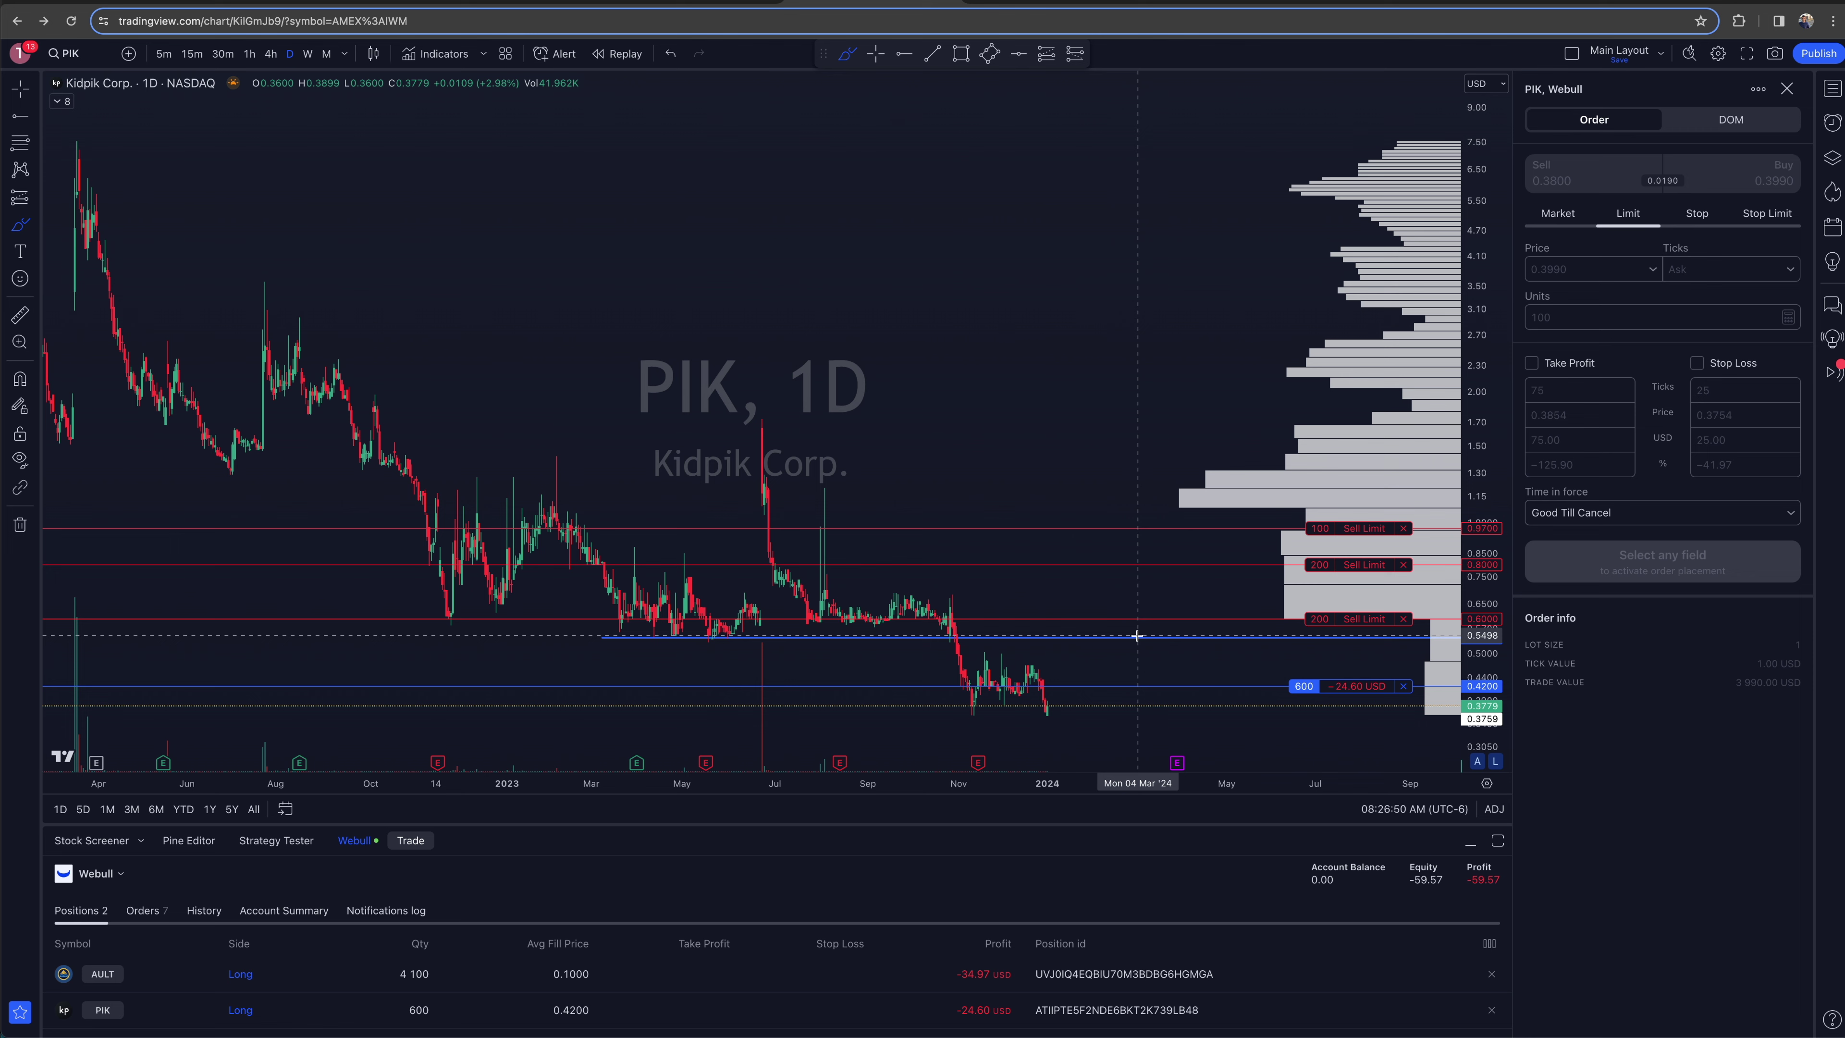
scroll(1235, 719, "right", 3)
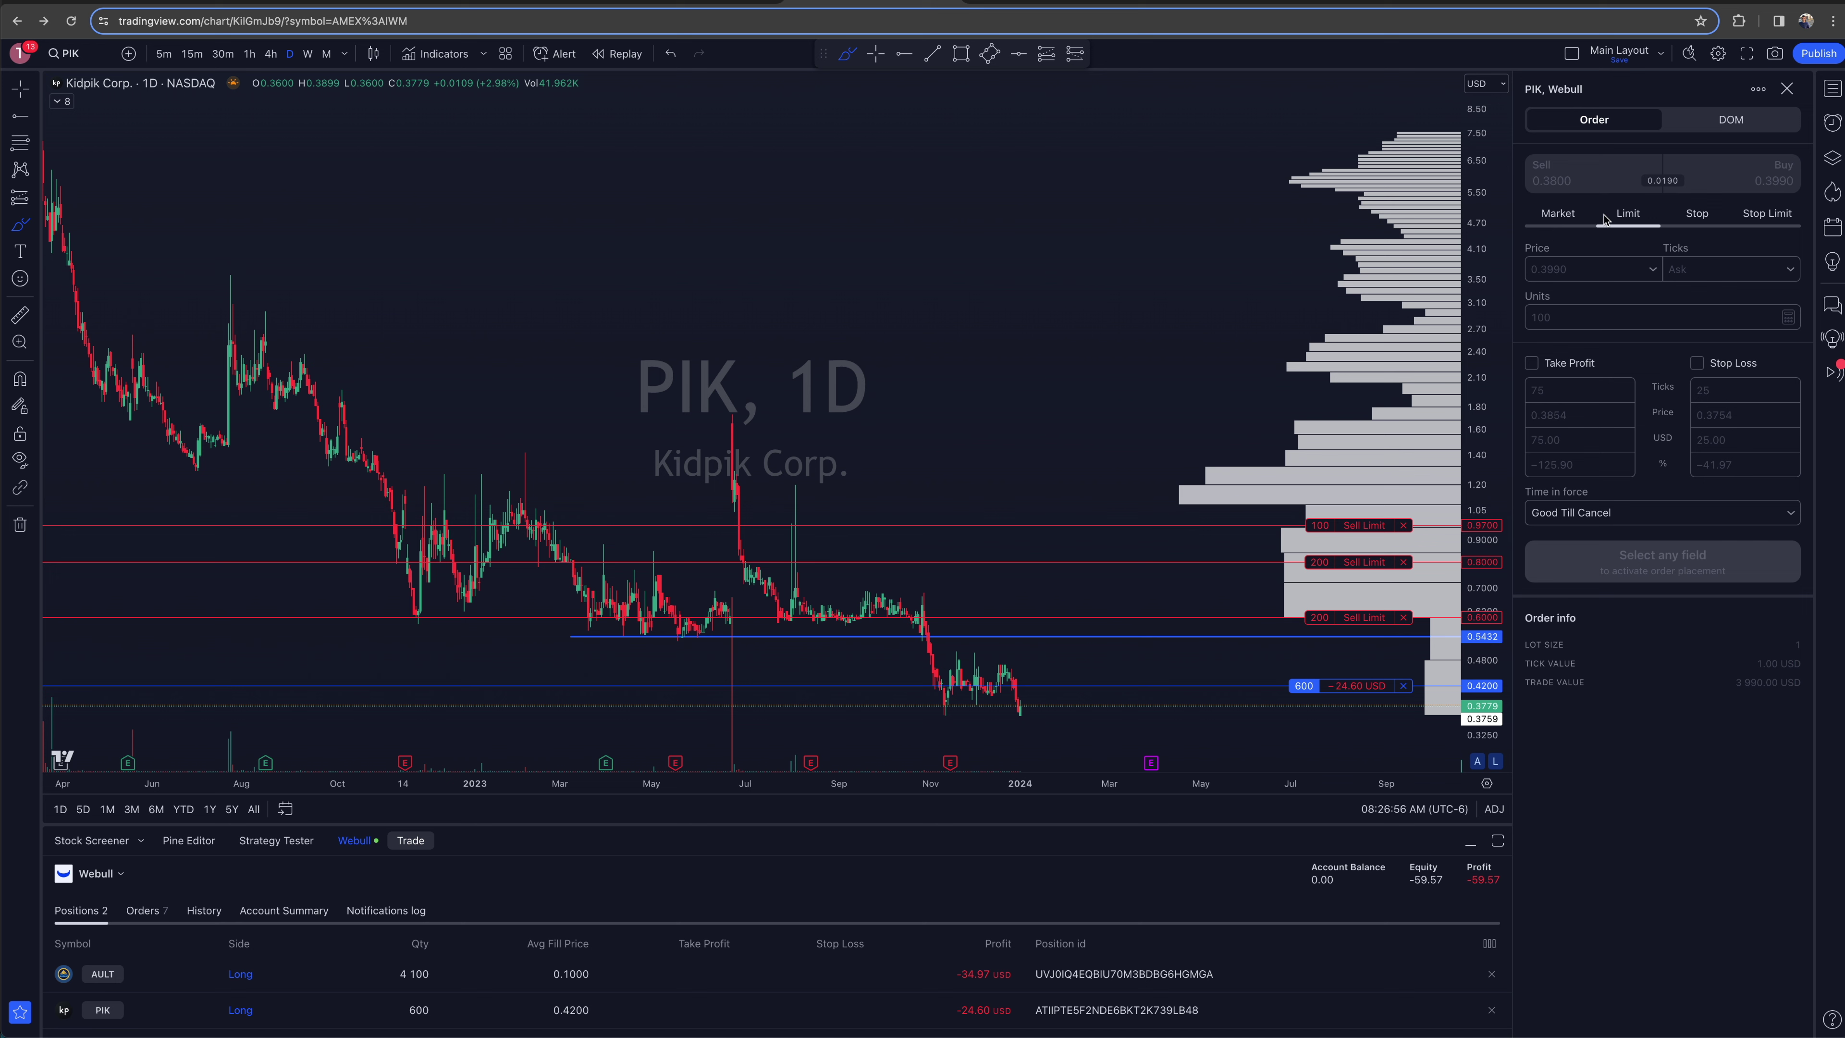
Send a Webull sell limit order for 100 PIK shares at 1.25
left_click(1581, 308)
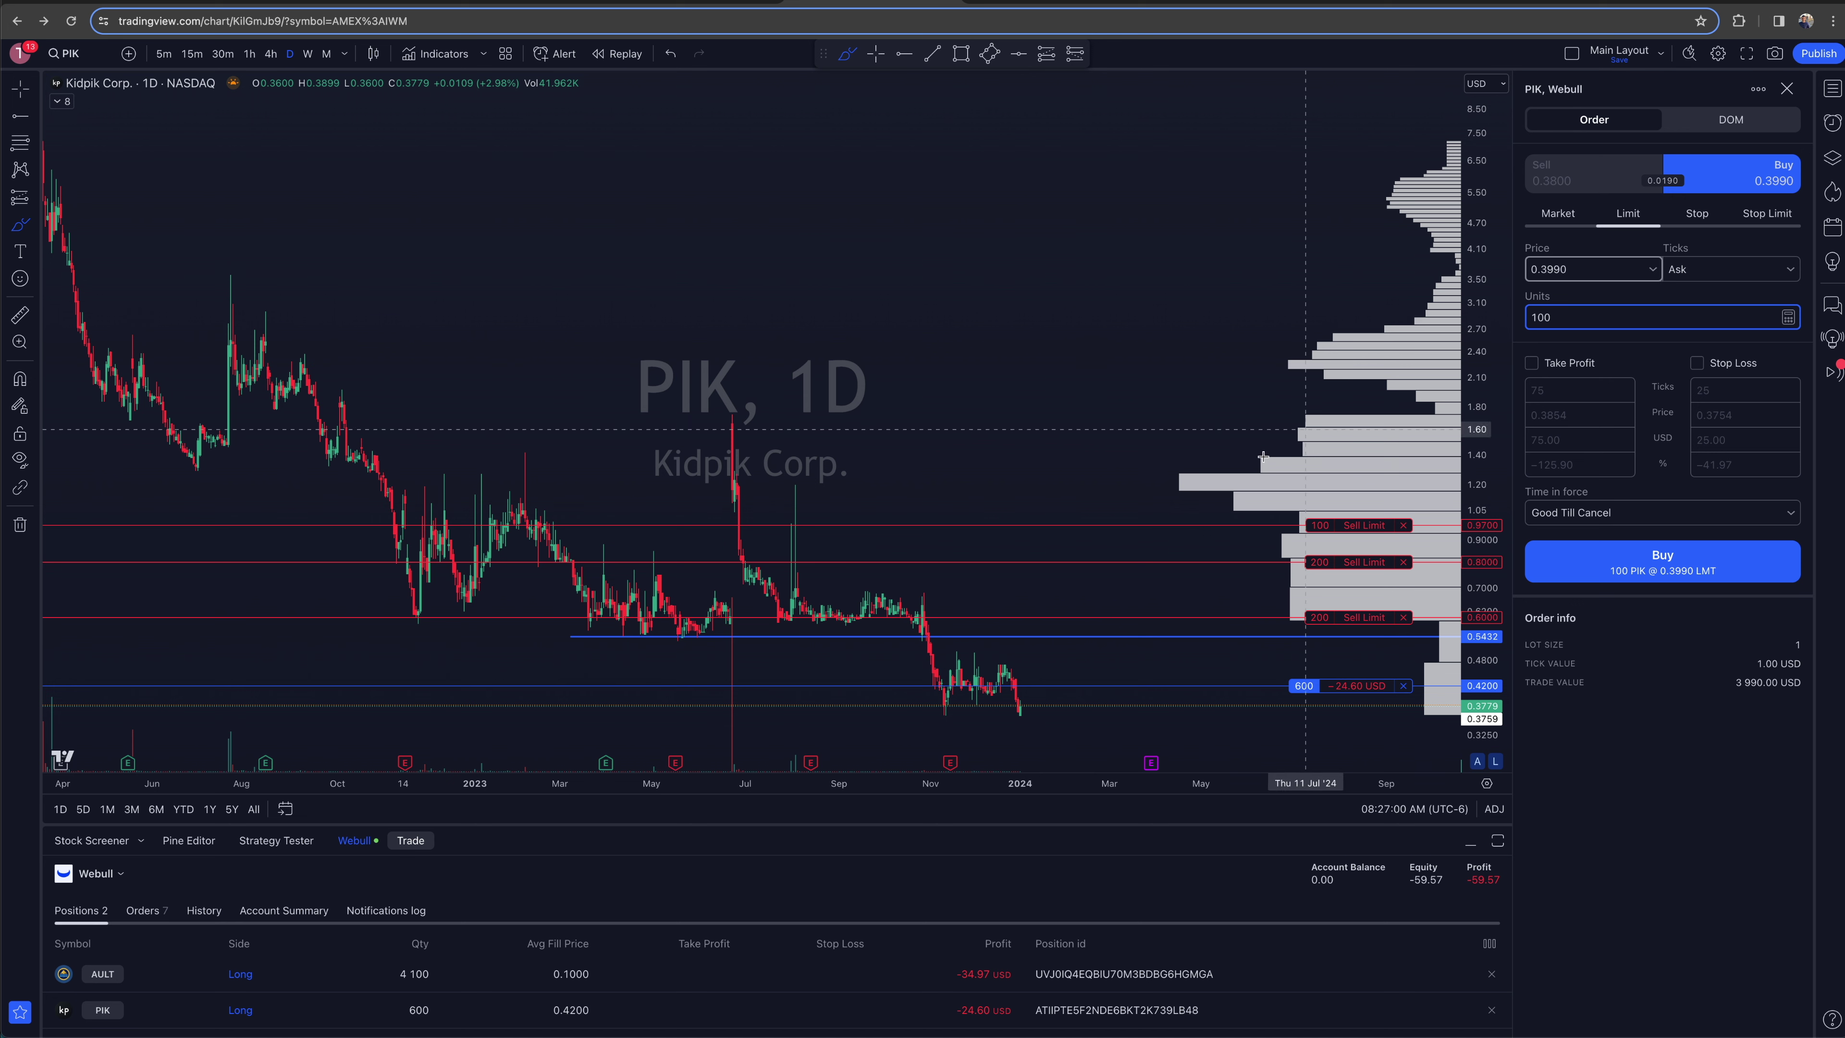
left_click(1584, 265)
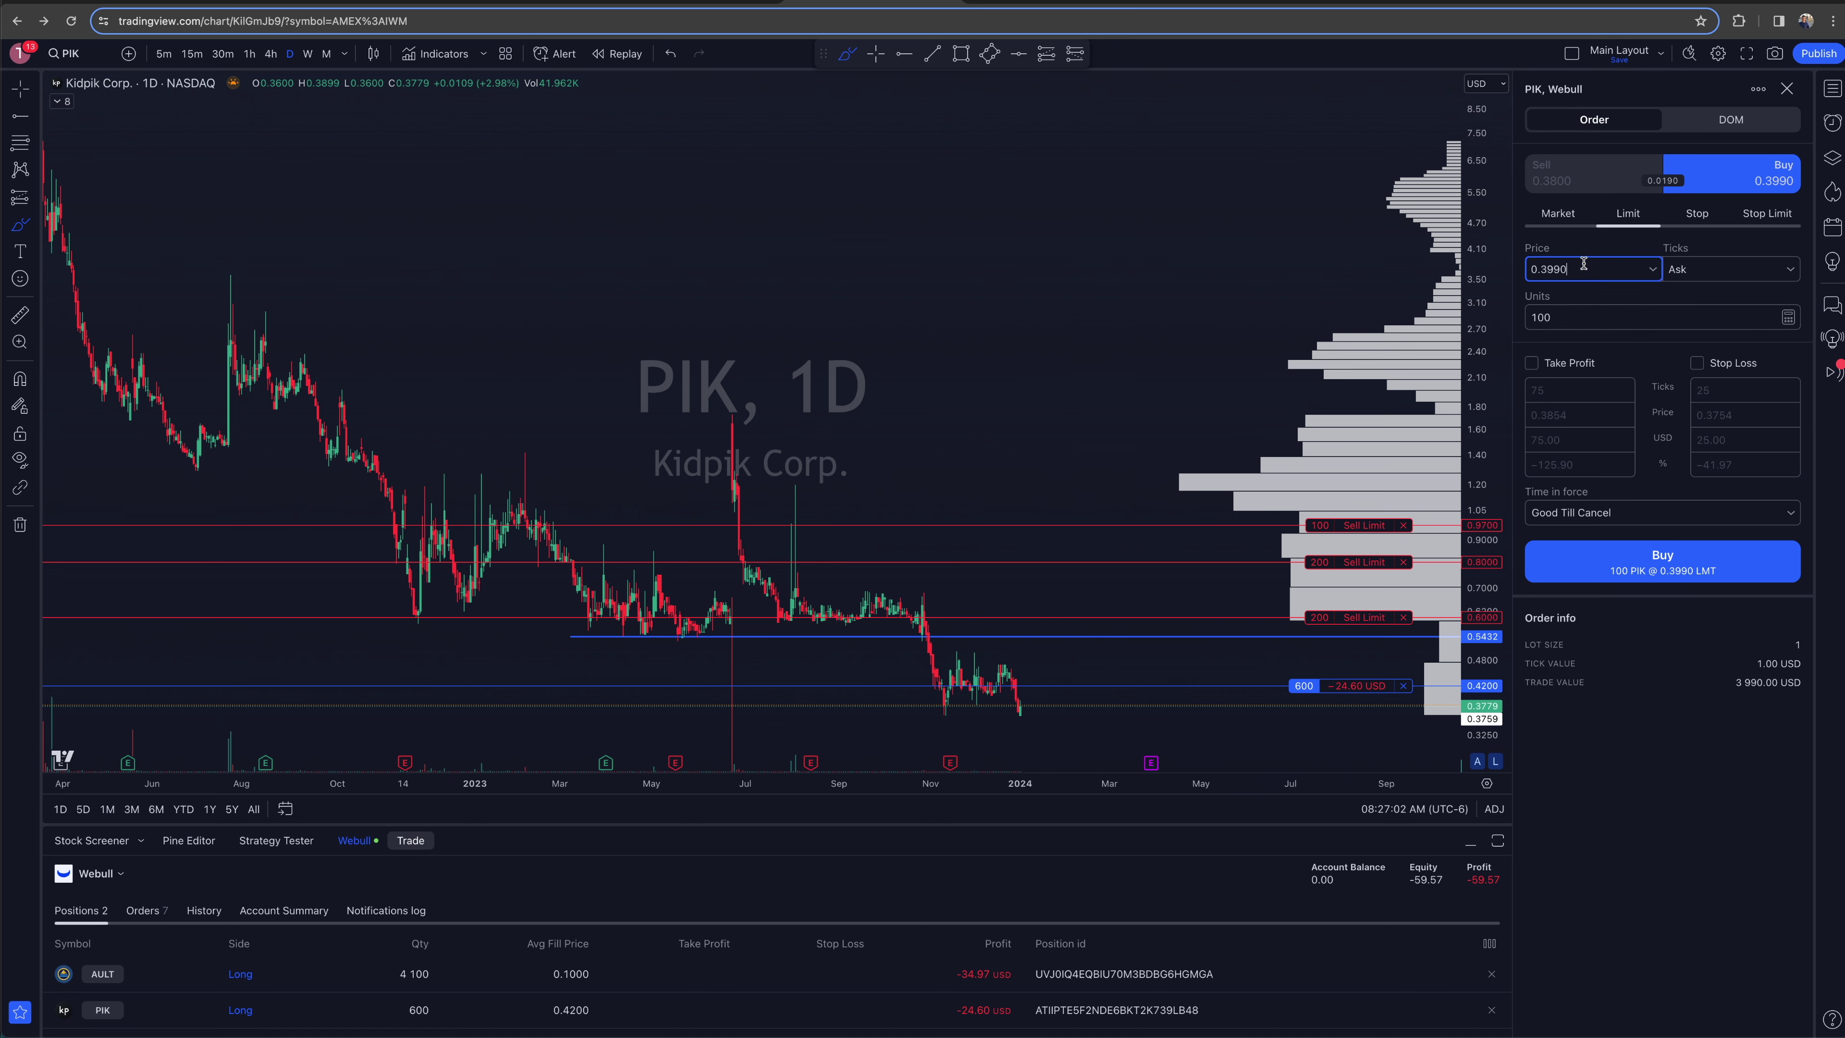
type("1.25")
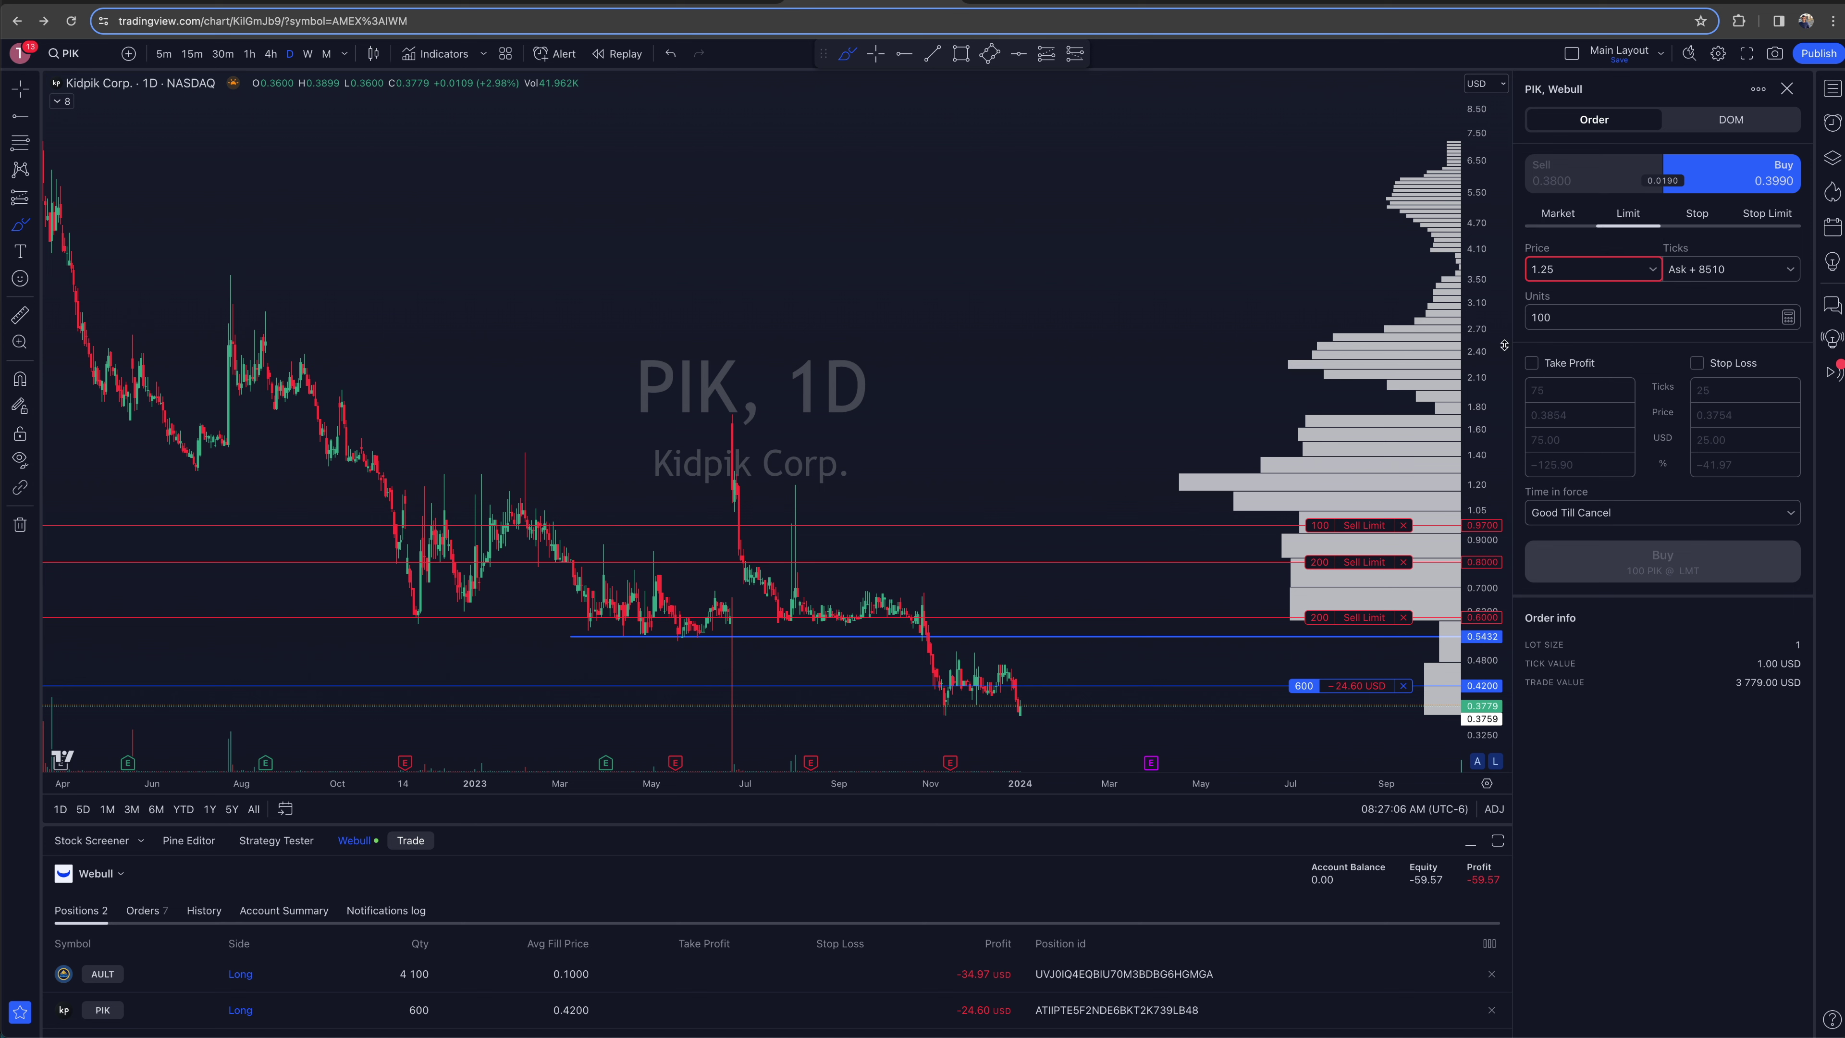
left_click(1626, 178)
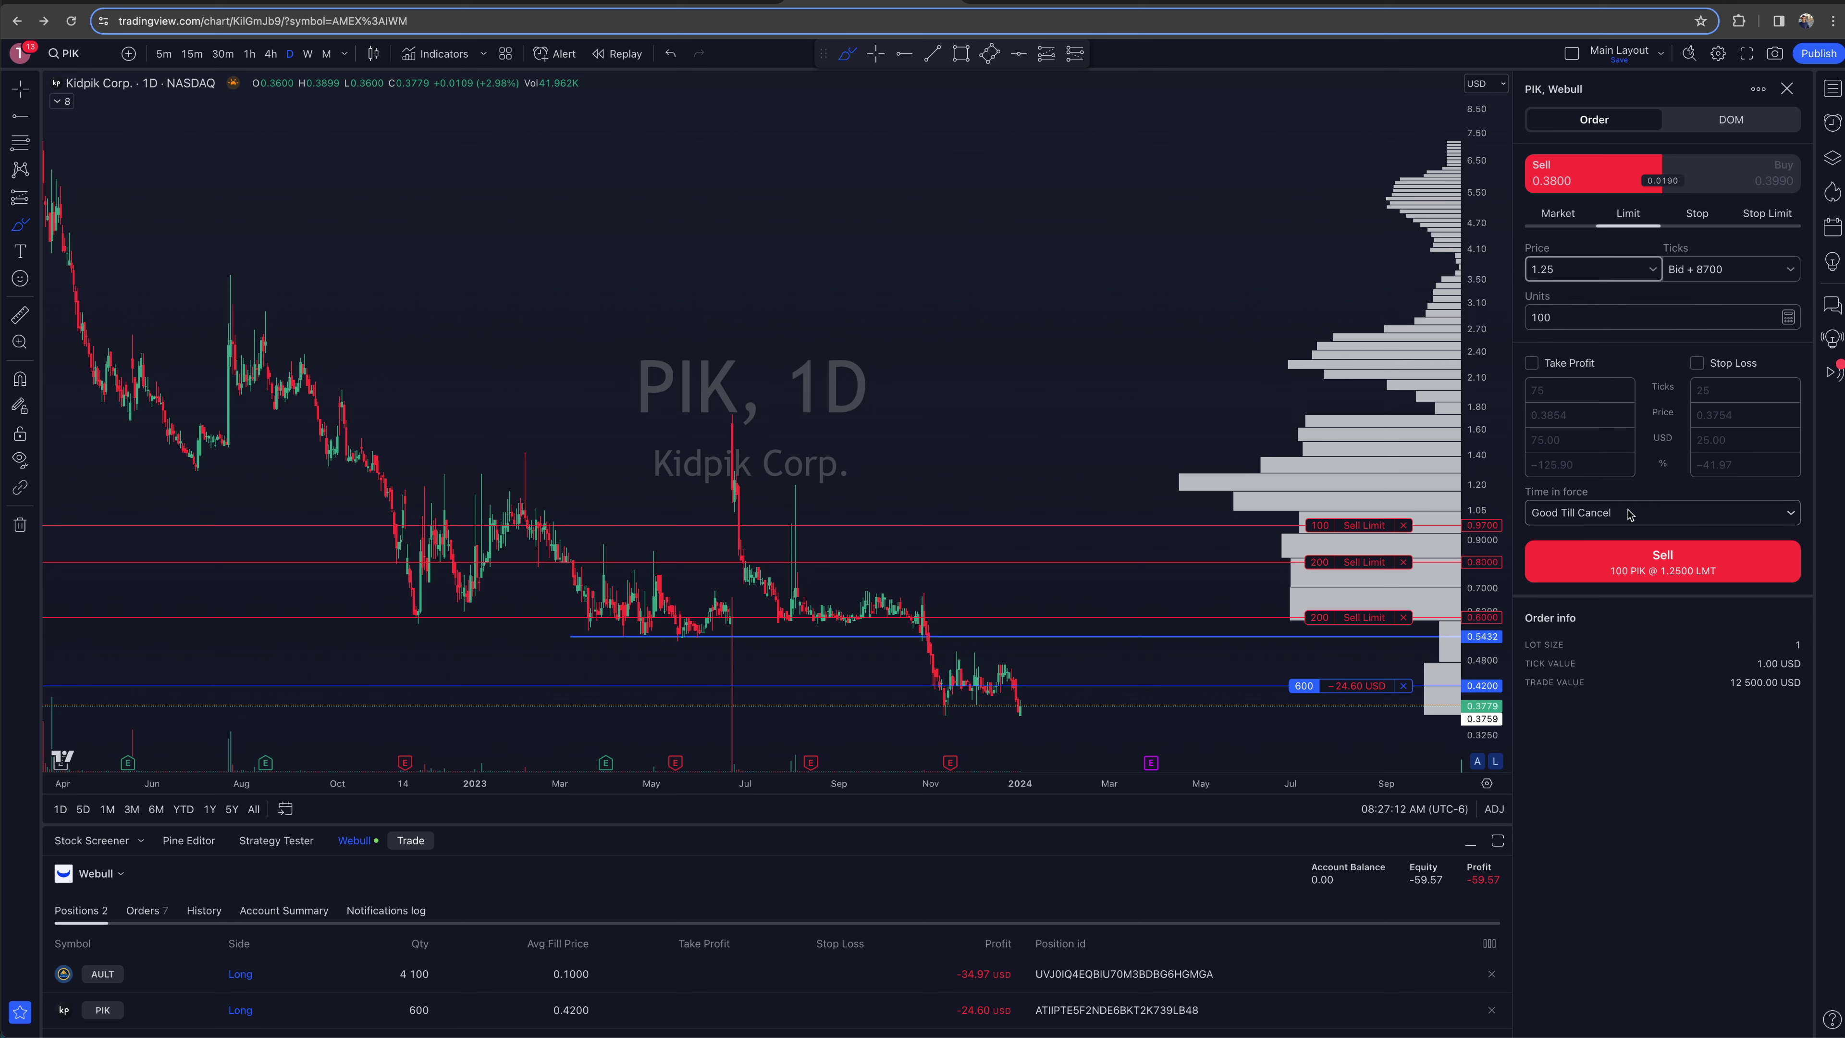
left_click(1626, 573)
left_click(1671, 330)
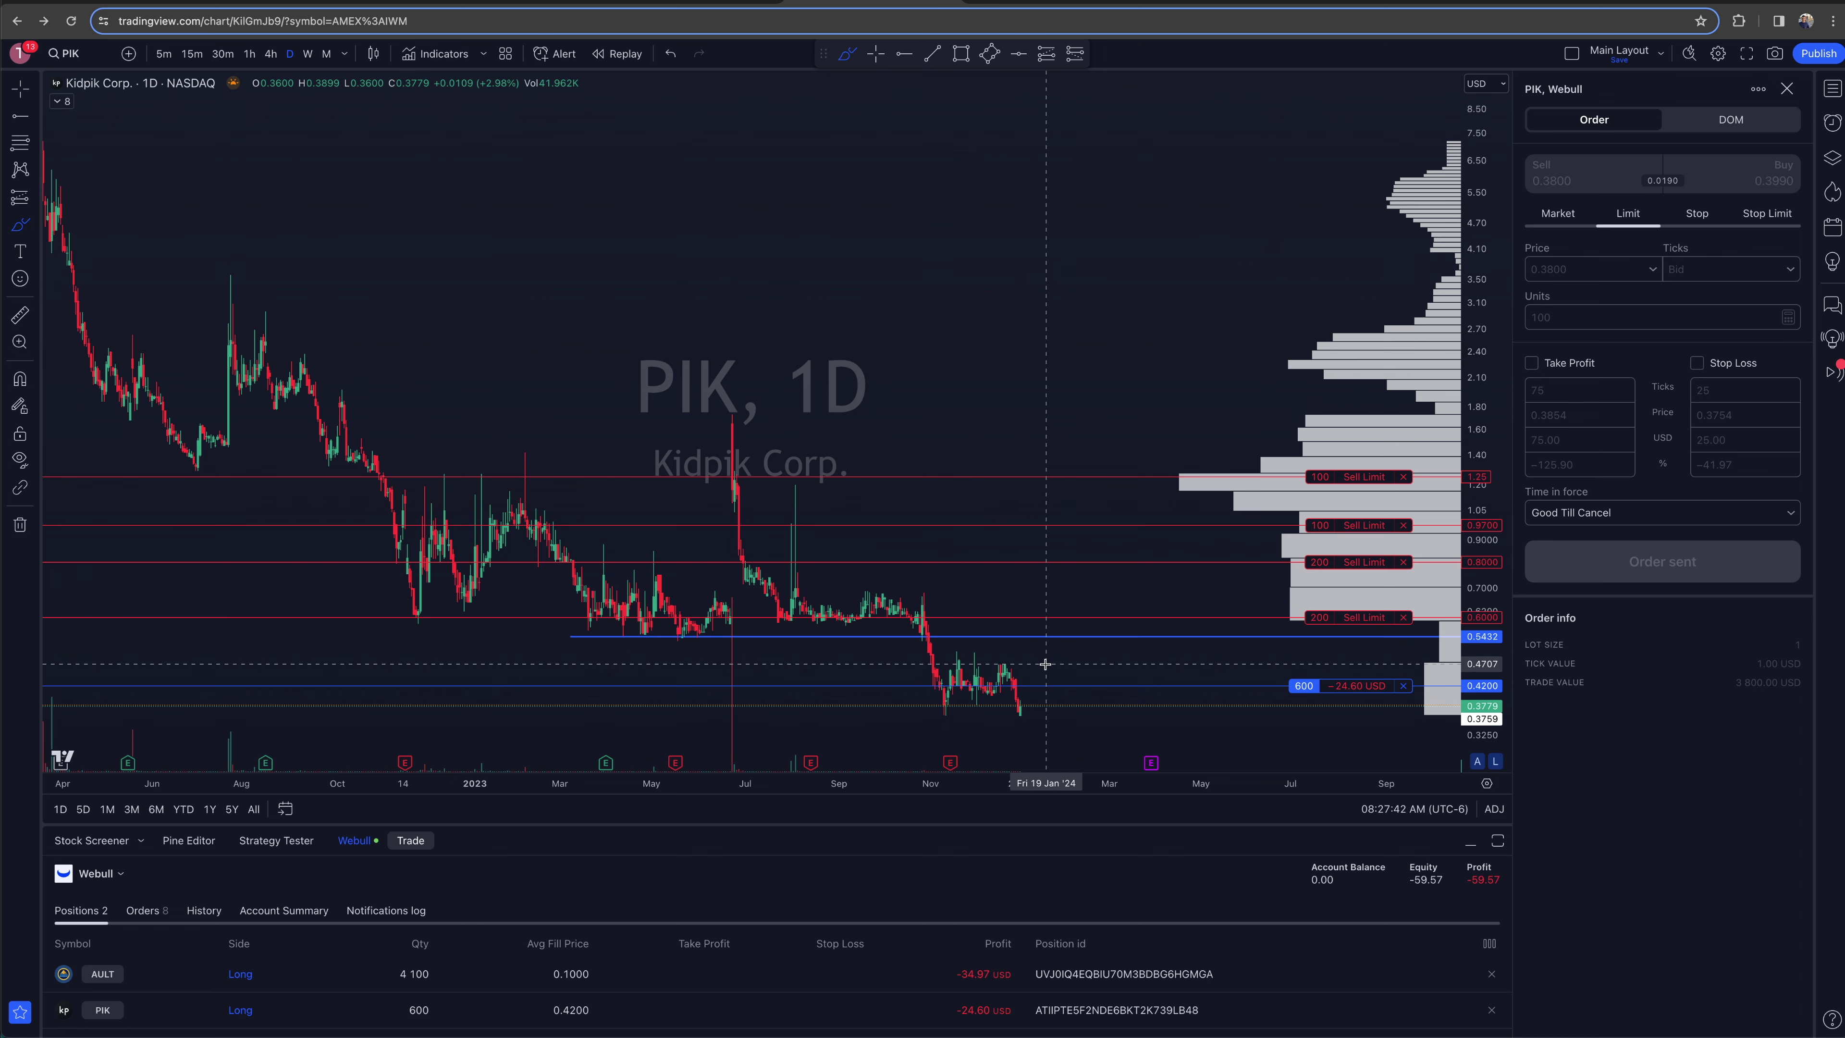
Drop the trend line tool and zoom the PIK chart slightly
key("Escape")
scroll(1162, 679, "down", 1)
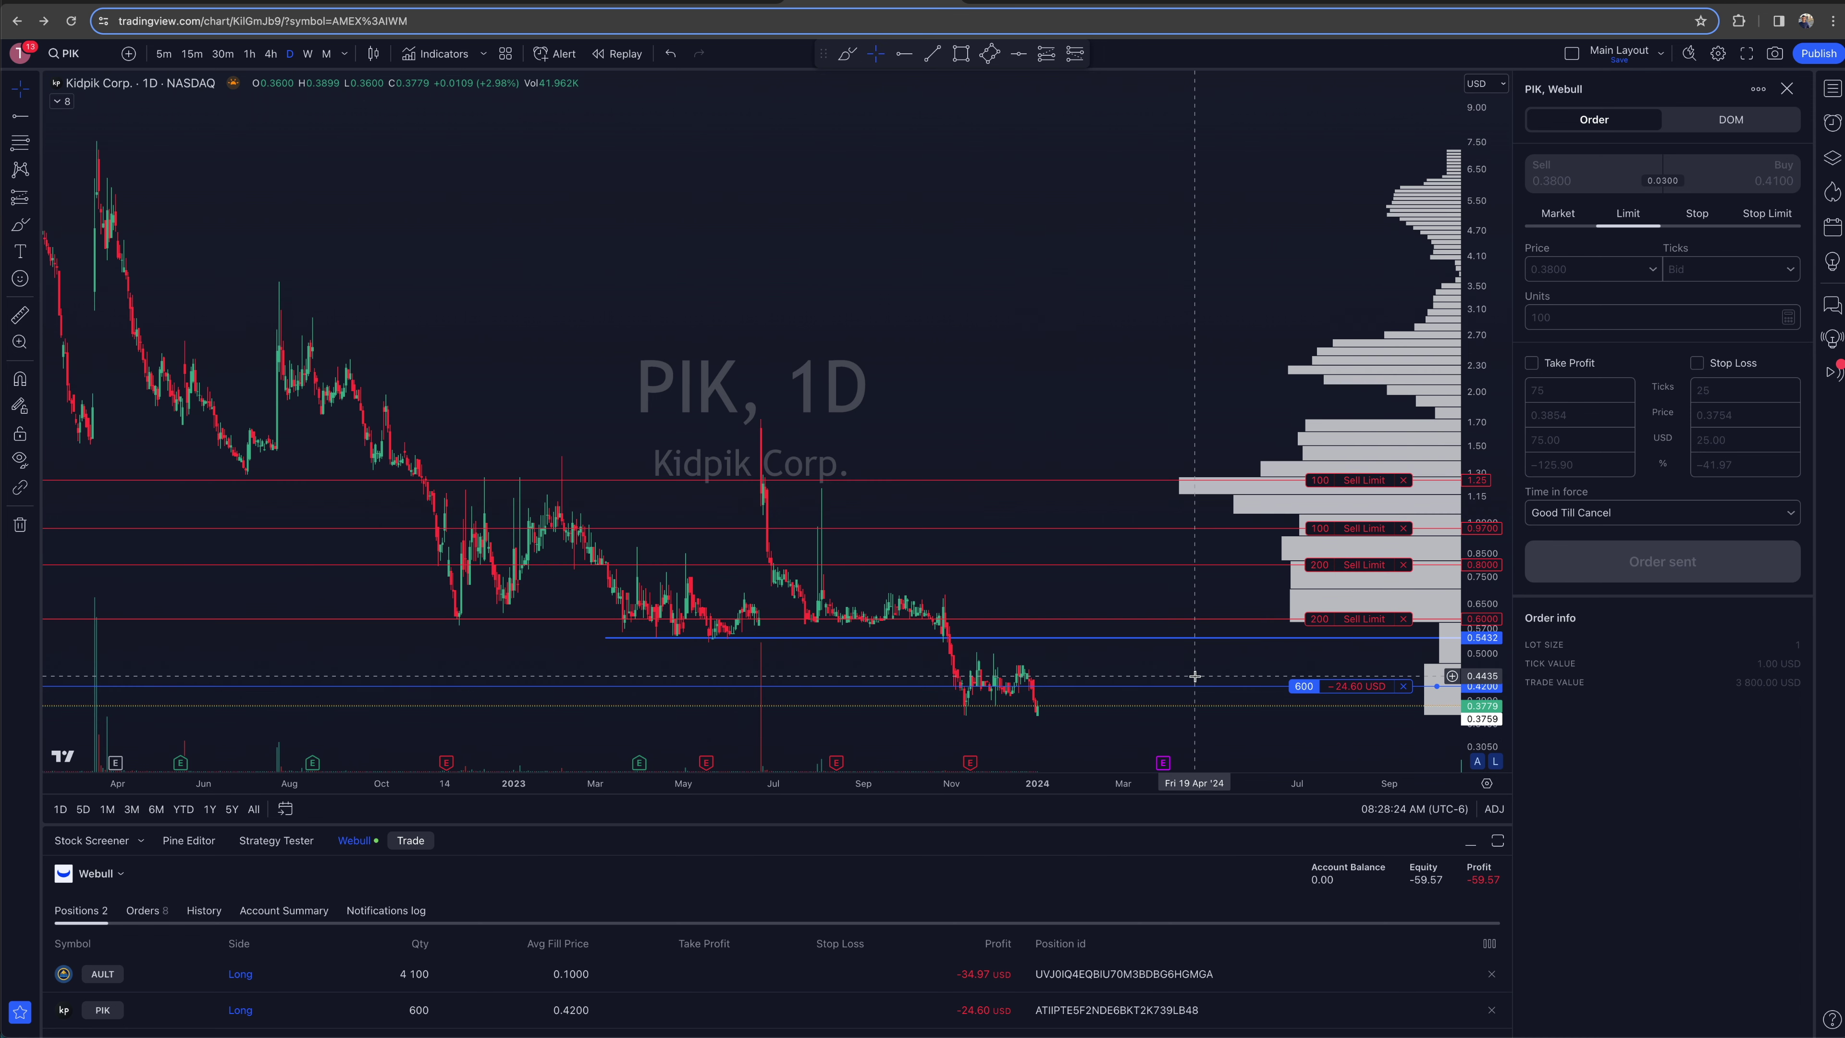